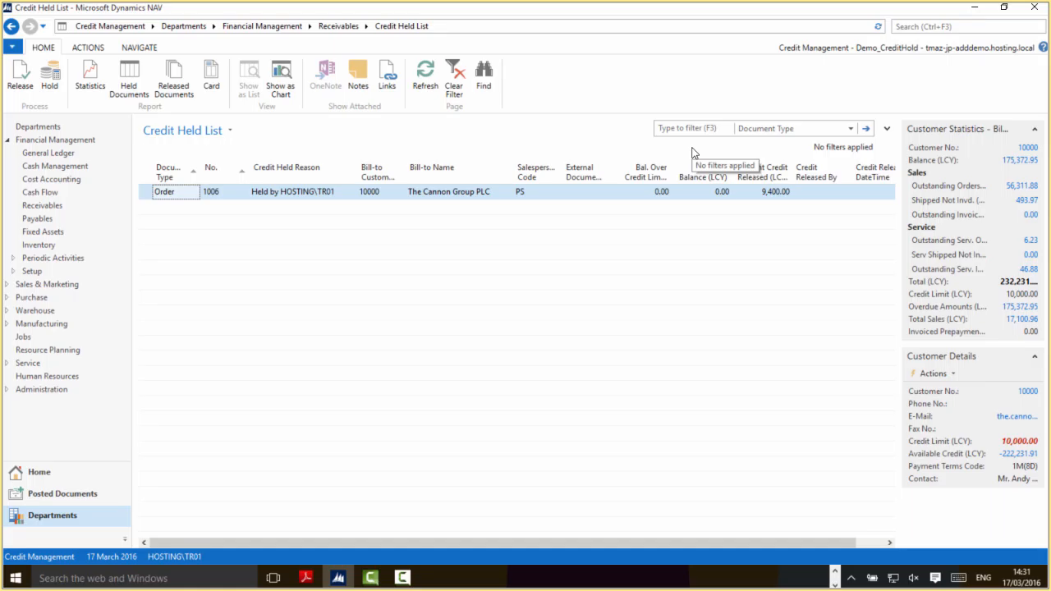
Step: Open Sales & Receivables Setup, review which document types have credit hold enabled, and close the setup
{"action": "key", "text": "ctrl+F3"}
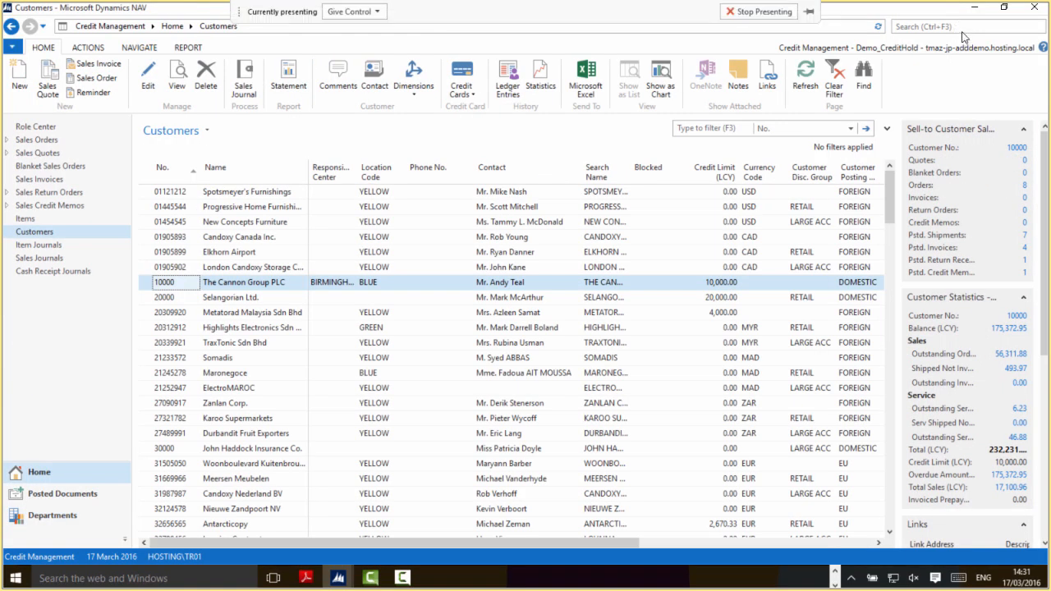
{"action": "type", "text": "sales &"}
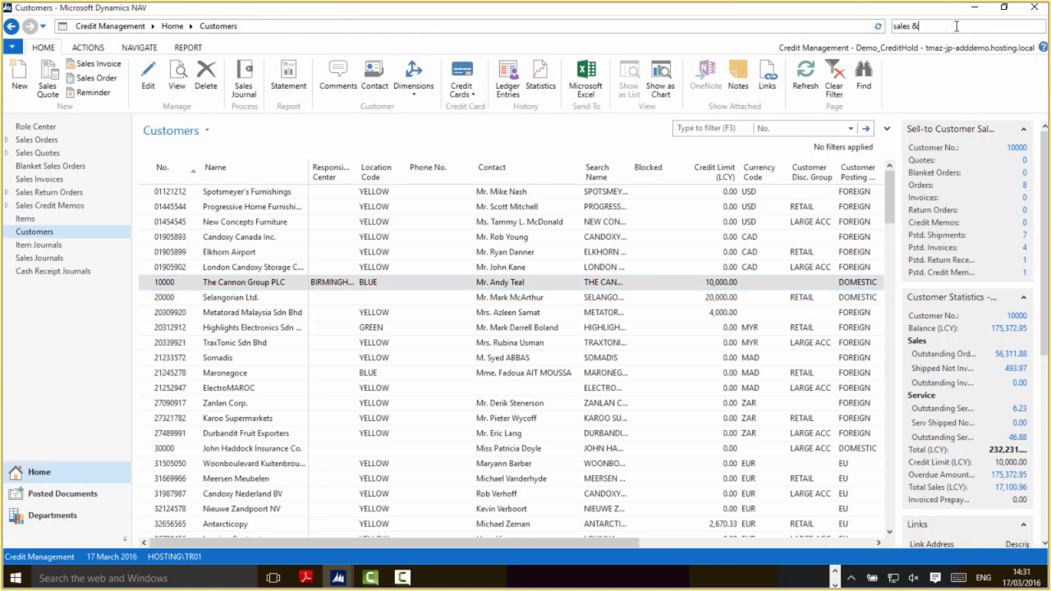
{"action": "left_click", "coordinate": [791, 44]}
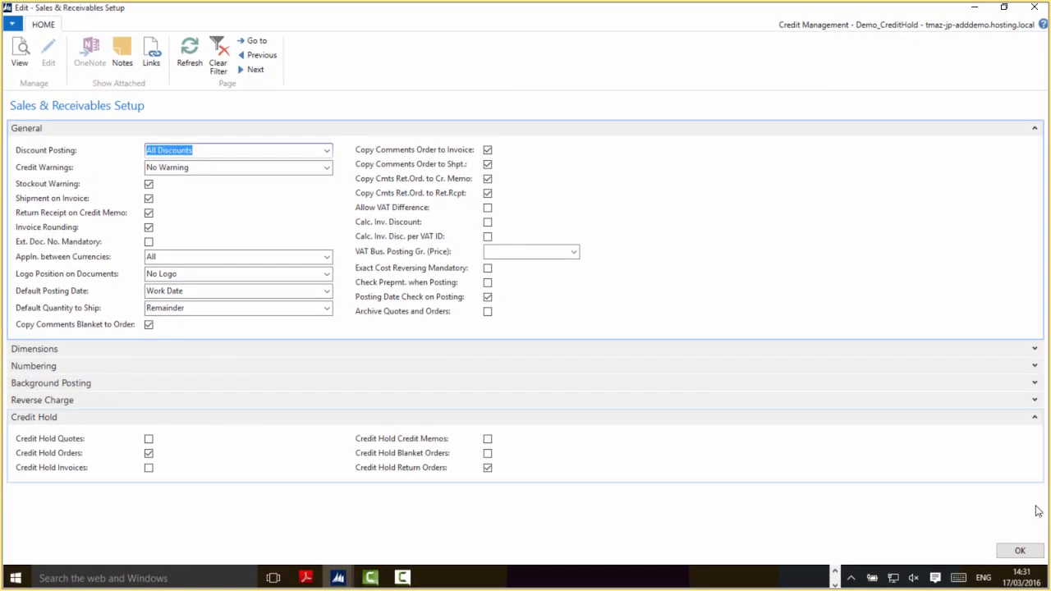
{"action": "left_click", "coordinate": [1019, 550]}
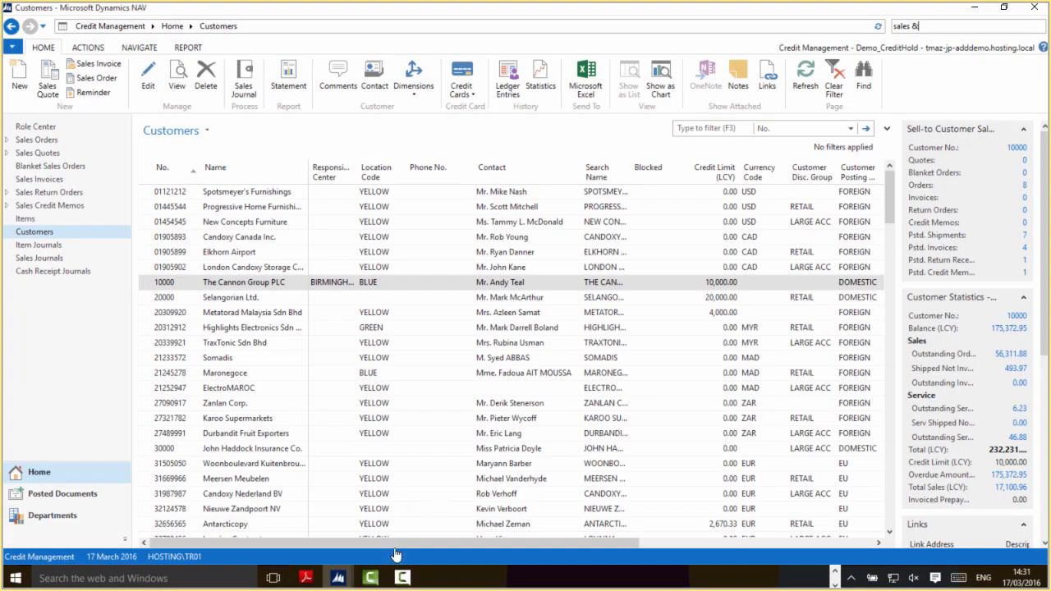
Step: Switch to the customer card of The Cannon Group PLC and check its Credit Limit (LCY)
{"action": "mouse_move", "coordinate": [337, 579]}
{"action": "left_click", "coordinate": [410, 513]}
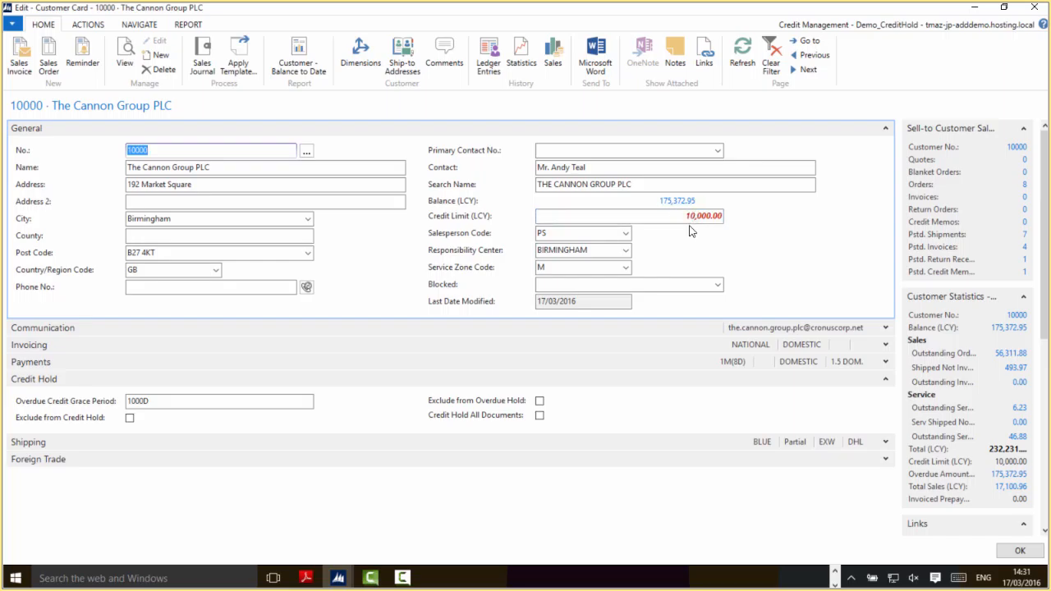
{"action": "left_click", "coordinate": [669, 216]}
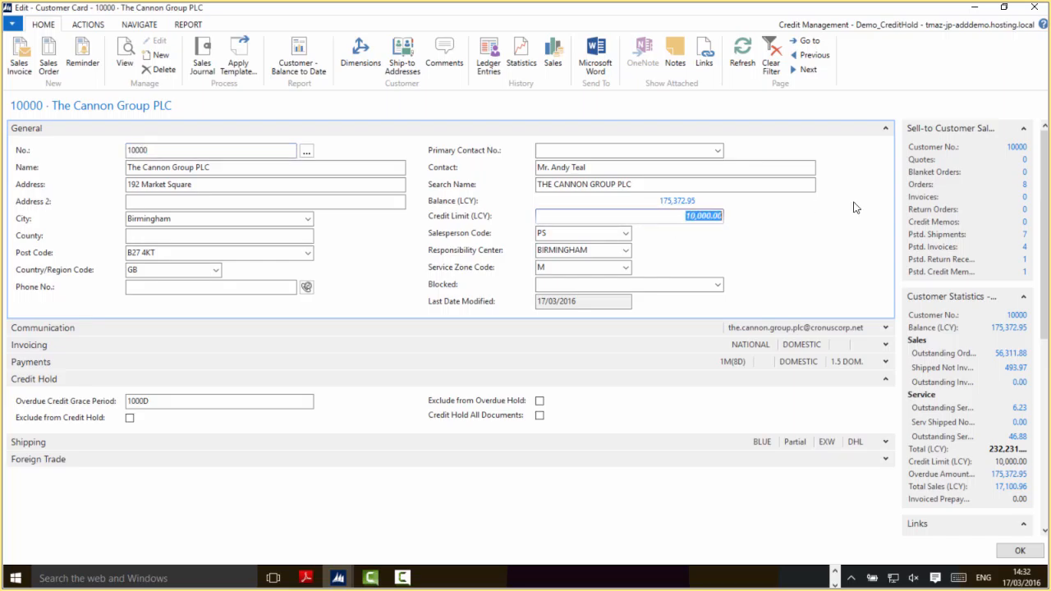
{"action": "left_click", "coordinate": [686, 217]}
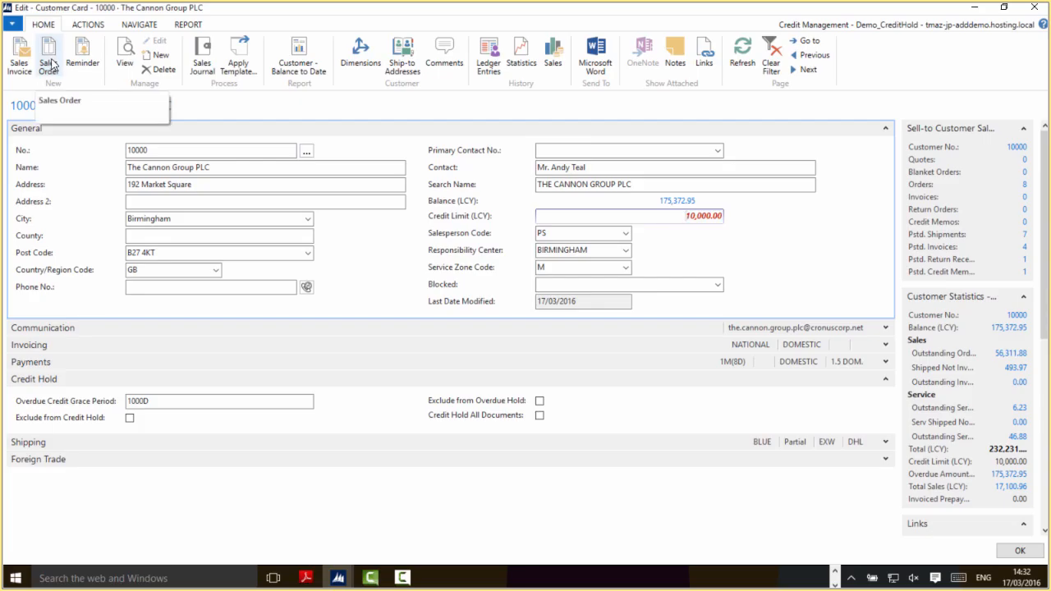
Step: Create a new sales order for The Cannon Group PLC from its customer card, in a maximized window
{"action": "left_click", "coordinate": [51, 64]}
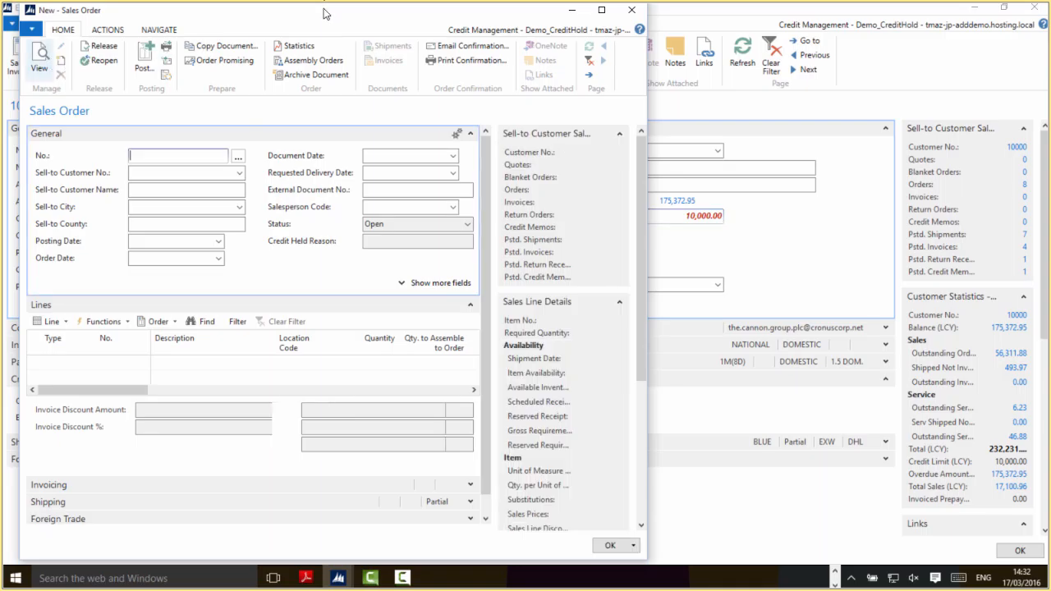
{"action": "double_click", "coordinate": [322, 13]}
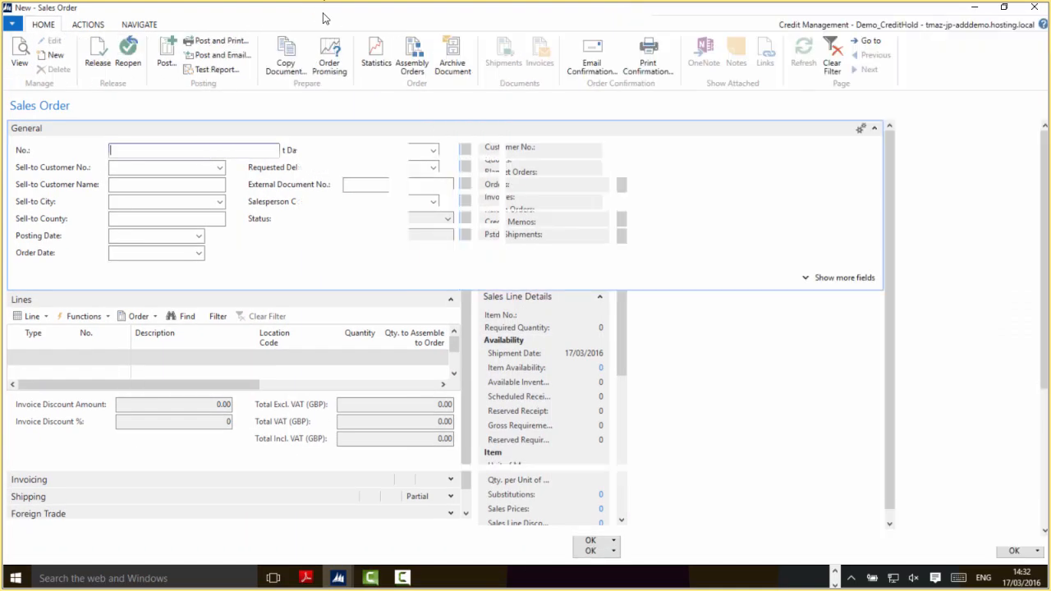
{"action": "key", "text": "Tab"}
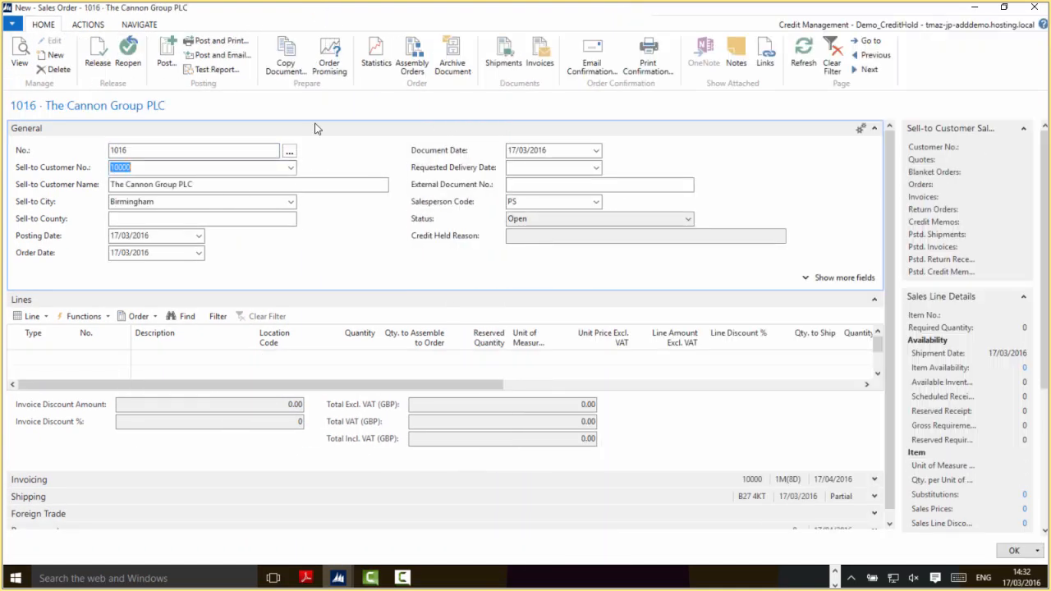
Step: Add an order line for item 1000 (Bicycle) with quantity 1 and record the quantity despite insufficient inventory
{"action": "left_click", "coordinate": [39, 357]}
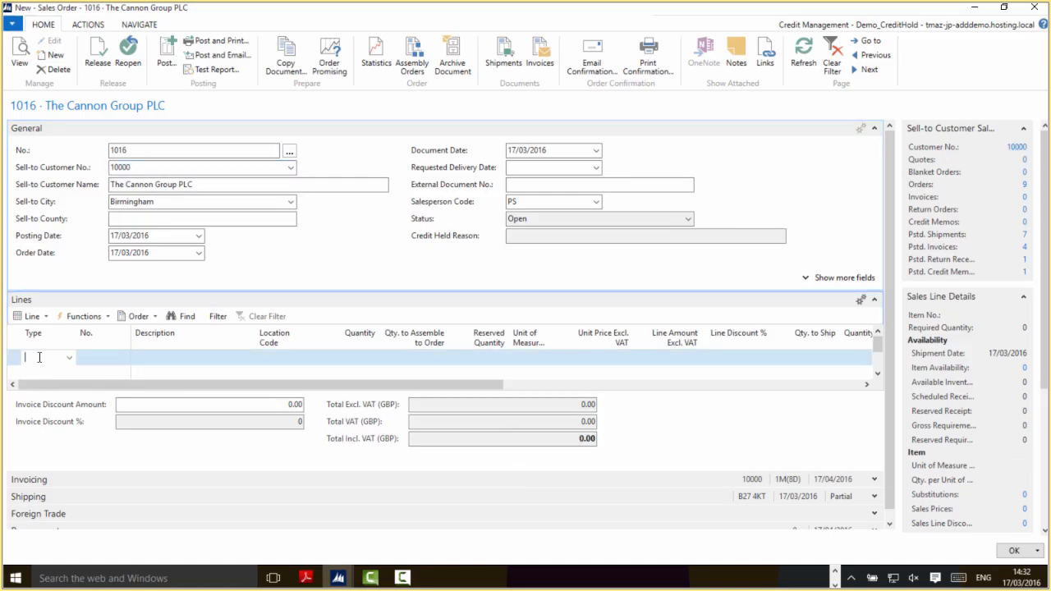
{"action": "key", "text": "Tab"}
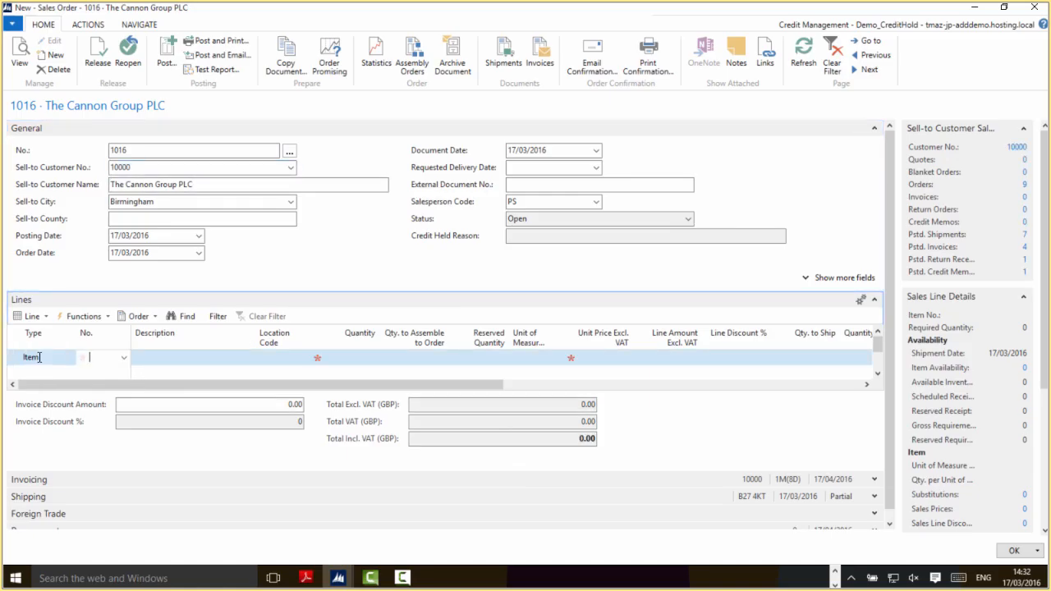
{"action": "type", "text": "1000"}
{"action": "key", "text": "Tab"}
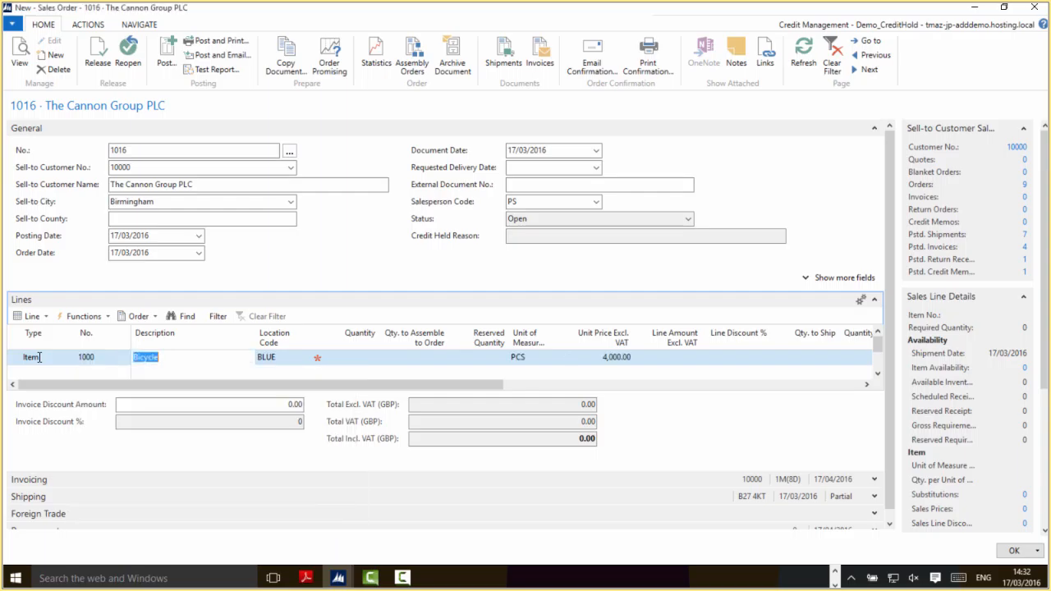
{"action": "key", "text": "Tab"}
{"action": "key", "text": "Tab"}
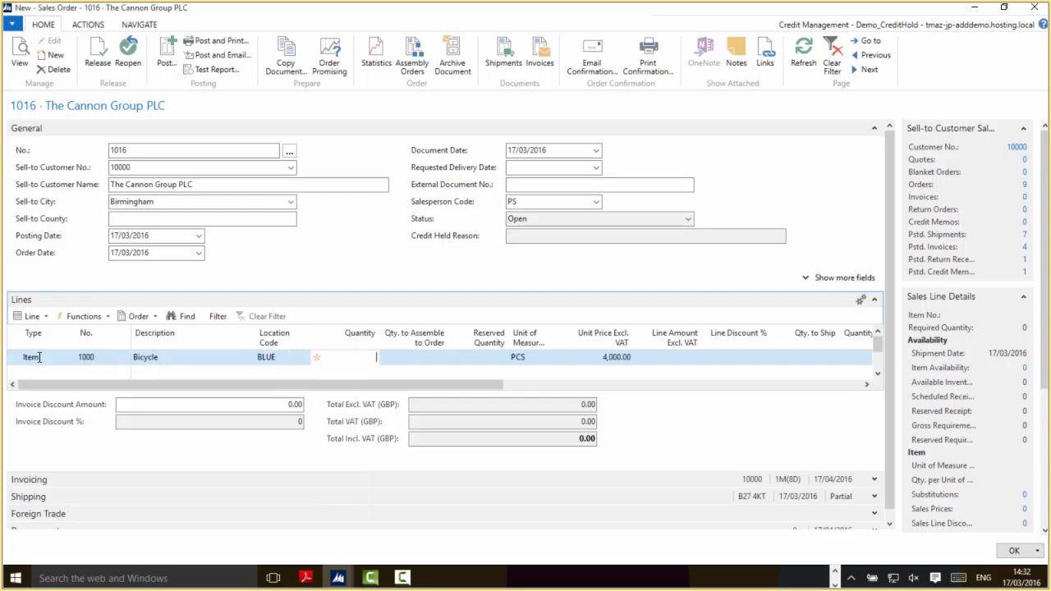
{"action": "key", "text": "Tab"}
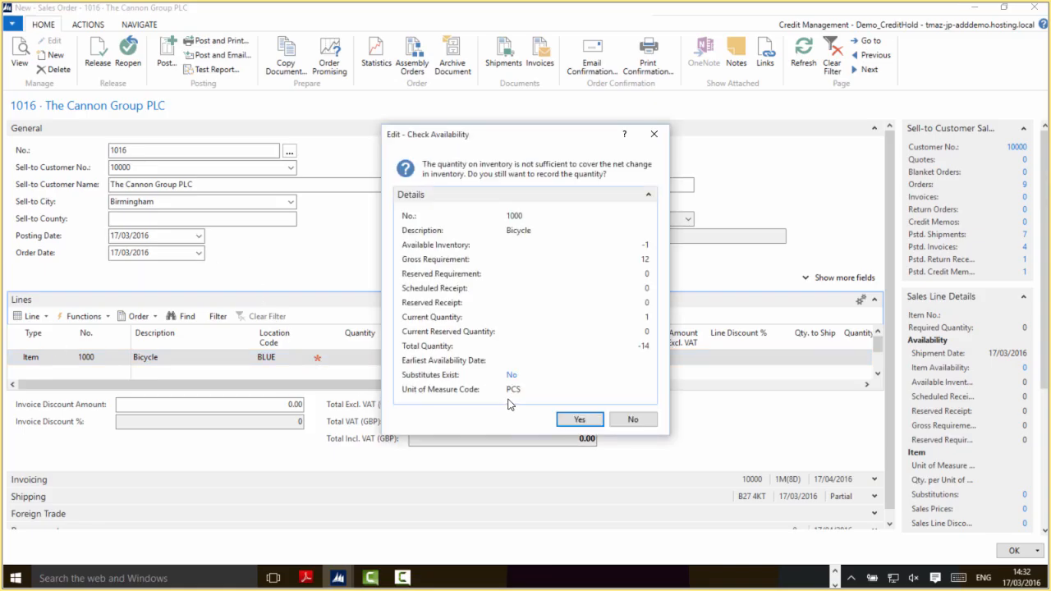
{"action": "left_click", "coordinate": [578, 420]}
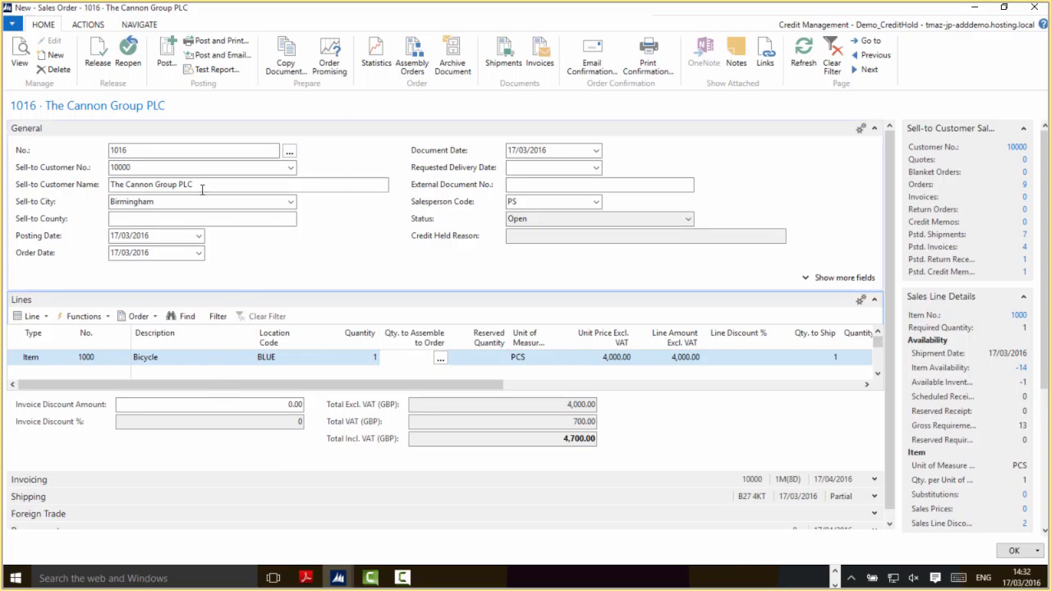
Step: Try to post the sales order with the Ship and Invoice option
{"action": "left_click", "coordinate": [167, 58]}
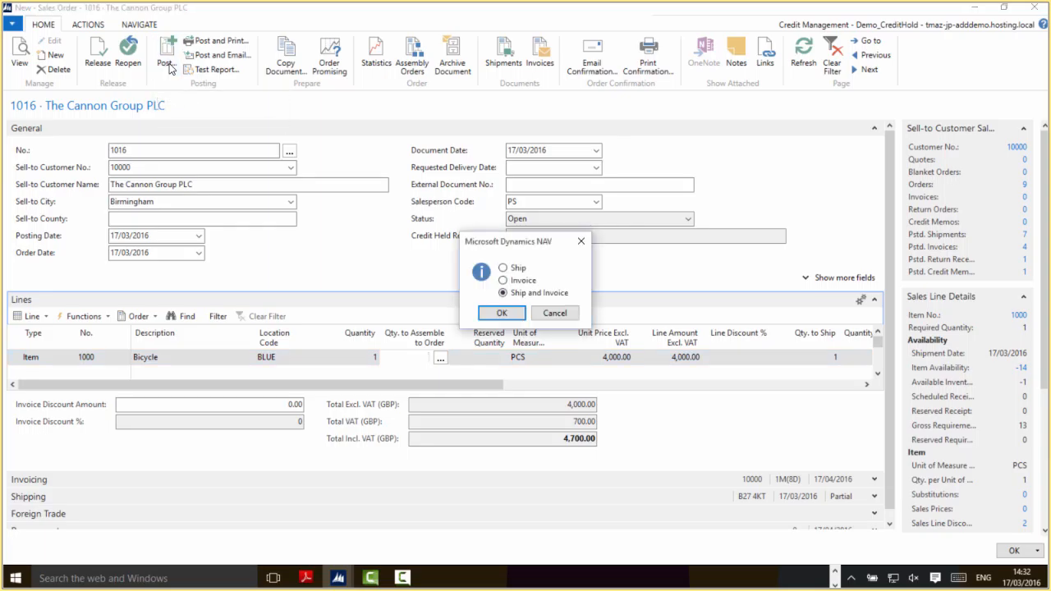
{"action": "left_click", "coordinate": [502, 314]}
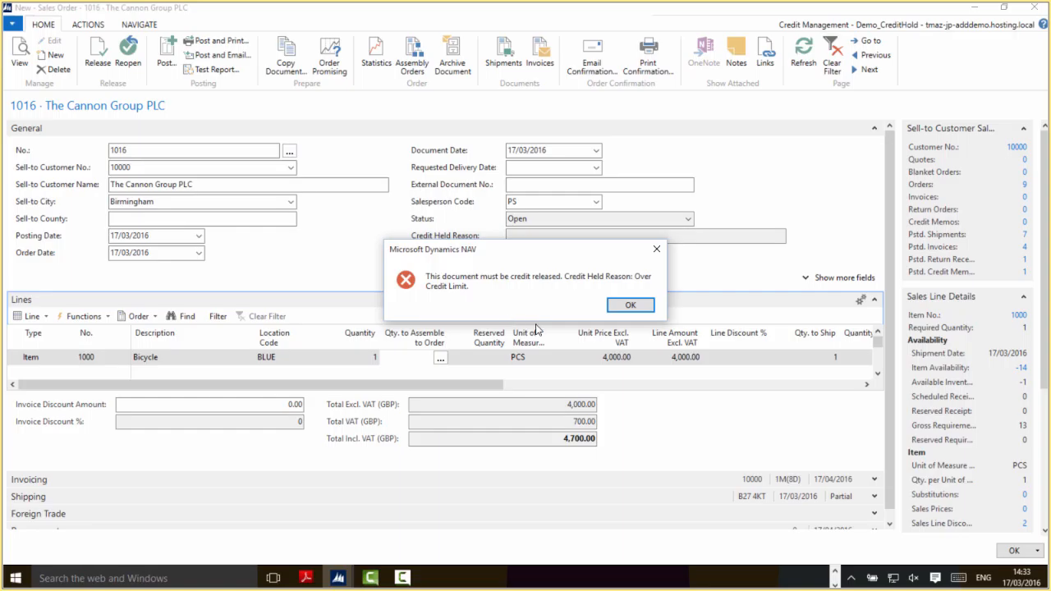
{"action": "left_click", "coordinate": [629, 306]}
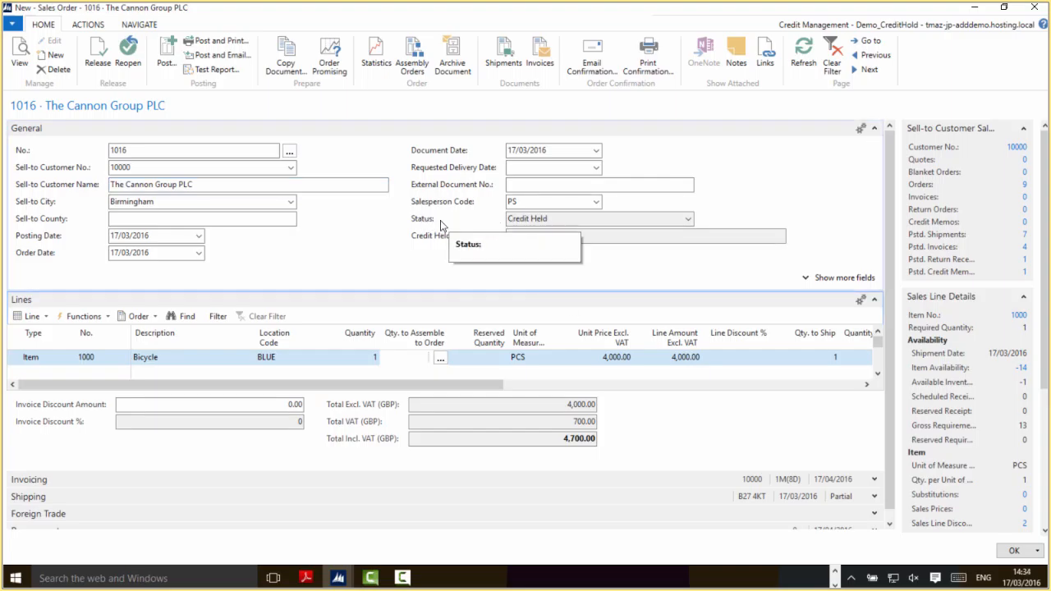
Step: Check the Status and Credit Held Reason fields of the sales order
{"action": "left_click", "coordinate": [555, 220]}
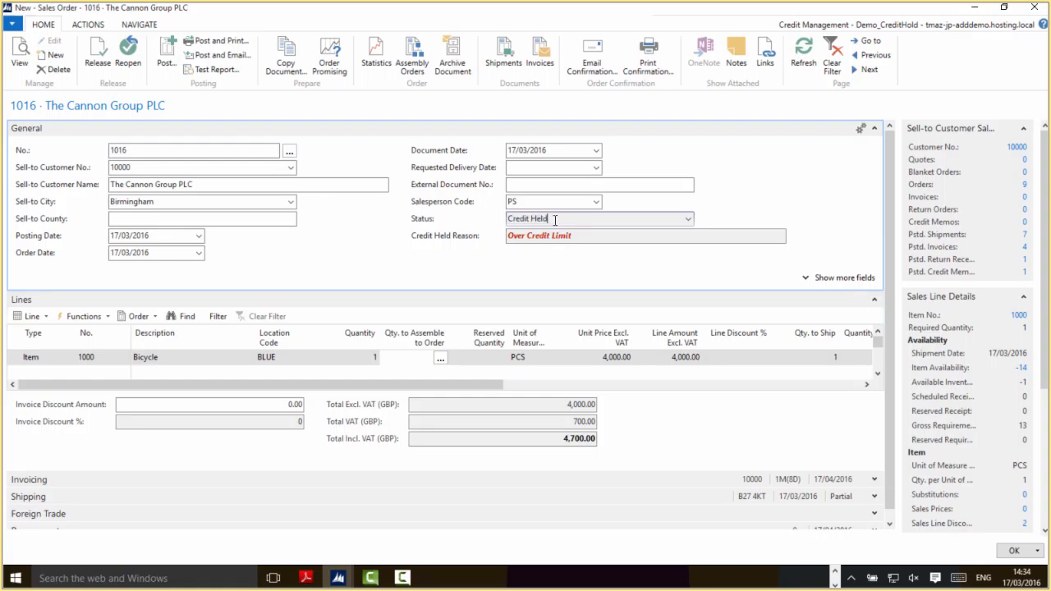
{"action": "left_click_drag", "start_coordinate": [555, 220], "coordinate": [501, 239]}
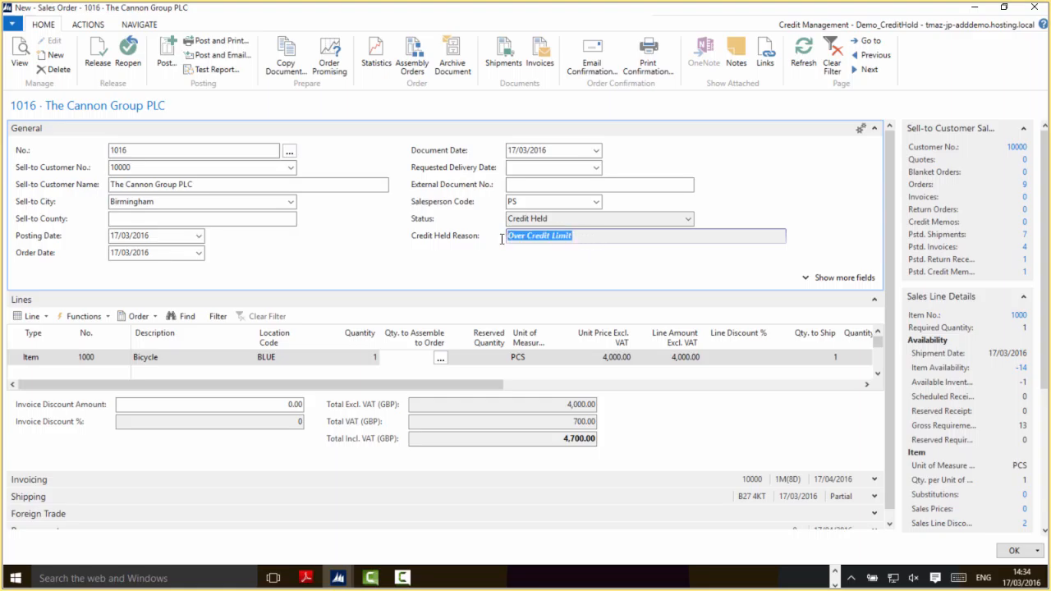
{"action": "left_click", "coordinate": [639, 233]}
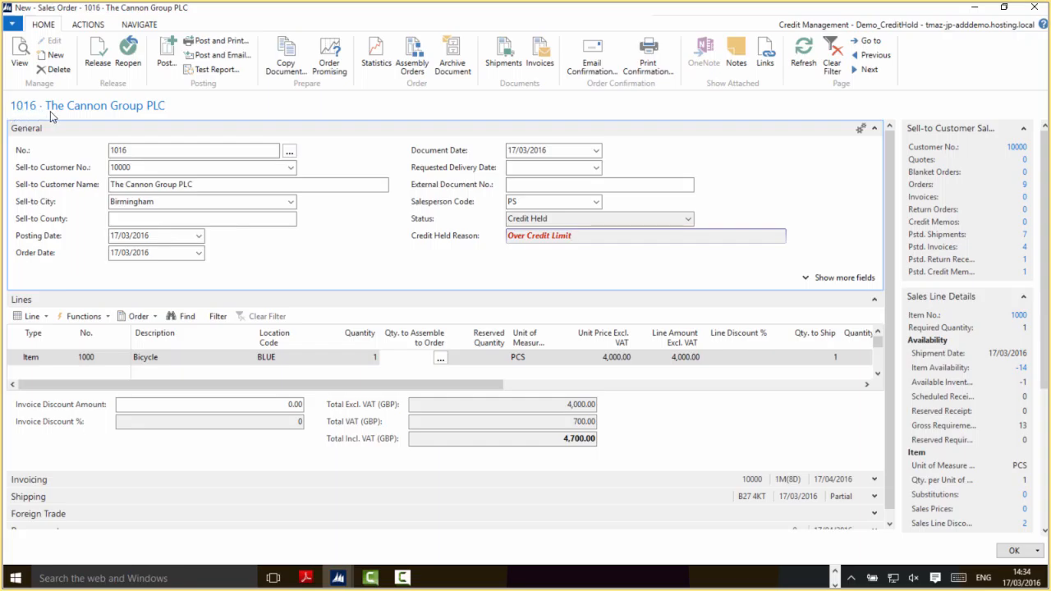
Step: Close the sales order and the customer card, and open the Credit Held List by searching for "credit"
{"action": "key", "text": "Escape"}
{"action": "key", "text": "Escape"}
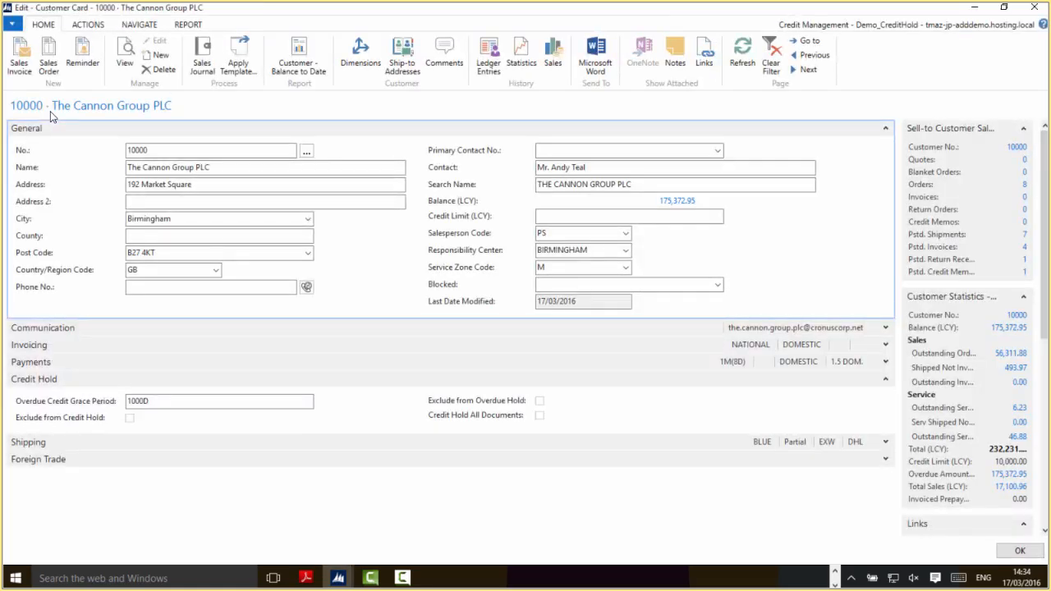
{"action": "key", "text": "Escape"}
{"action": "key", "text": "ctrl+F3"}
{"action": "type", "text": "sales &"}
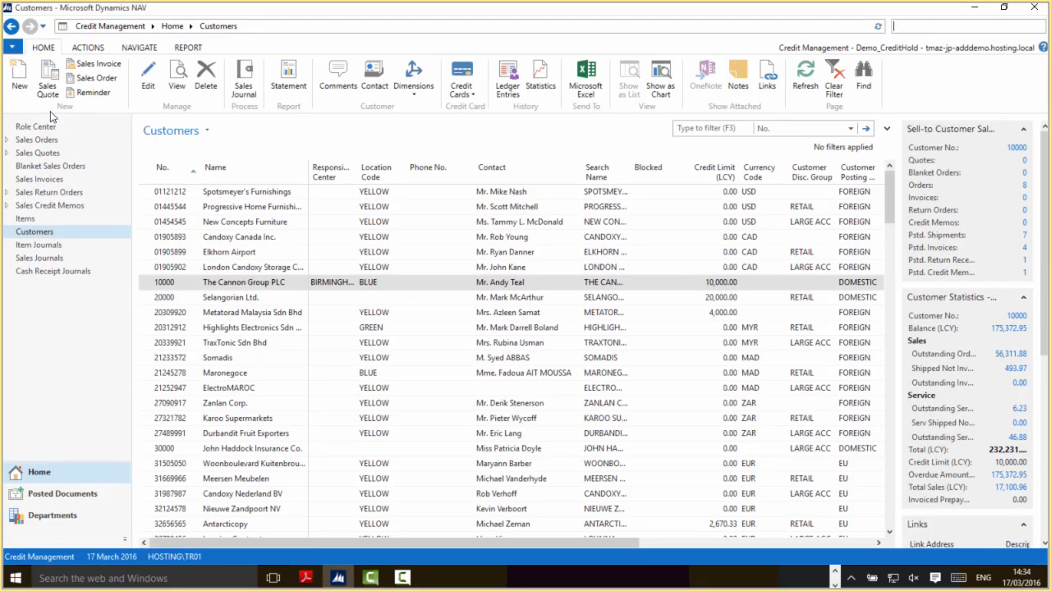
{"action": "type", "text": "credit"}
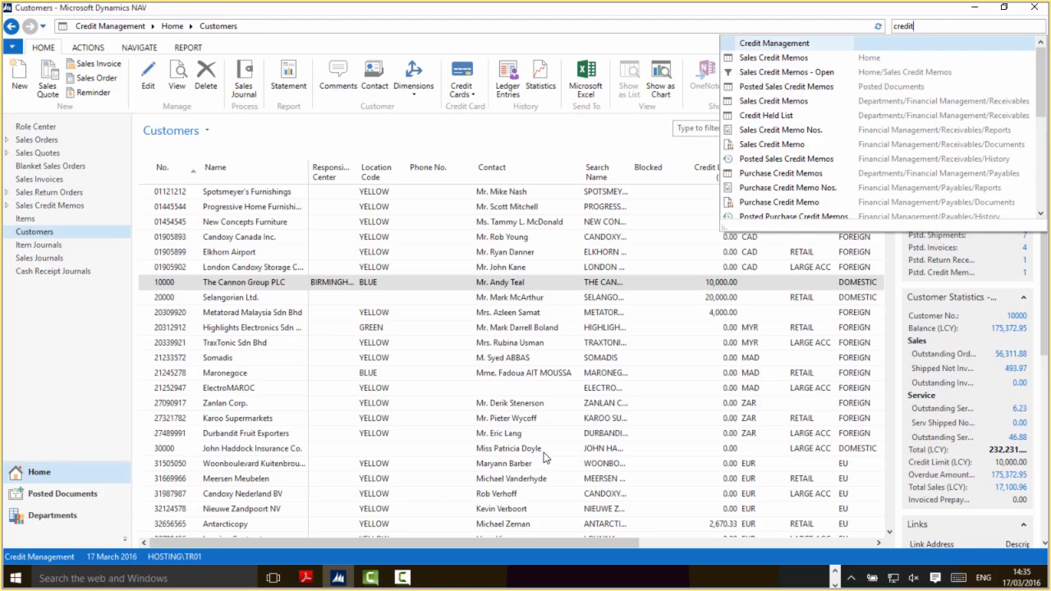
{"action": "left_click", "coordinate": [766, 115]}
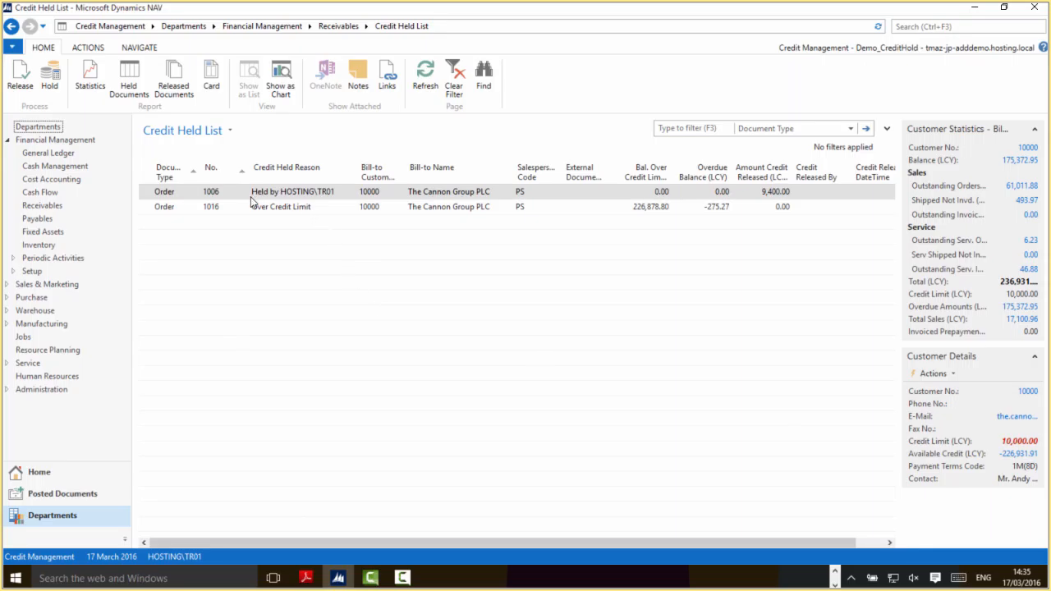
Step: Examine the new order's entry in the Credit Held List, including its held reason, balance over credit limit and overdue balance
{"action": "left_click", "coordinate": [208, 209]}
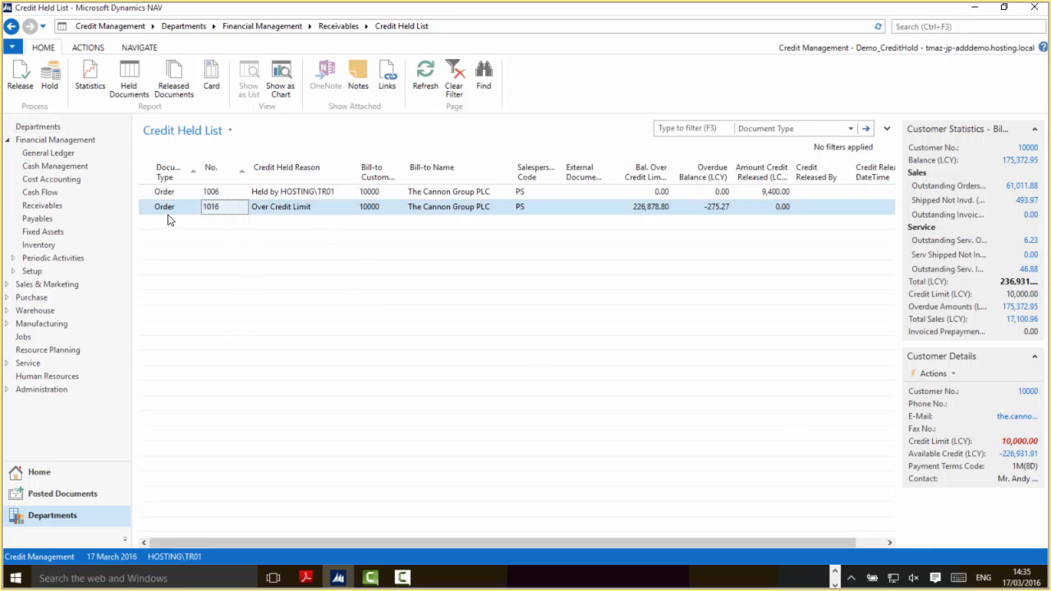
{"action": "left_click", "coordinate": [282, 211]}
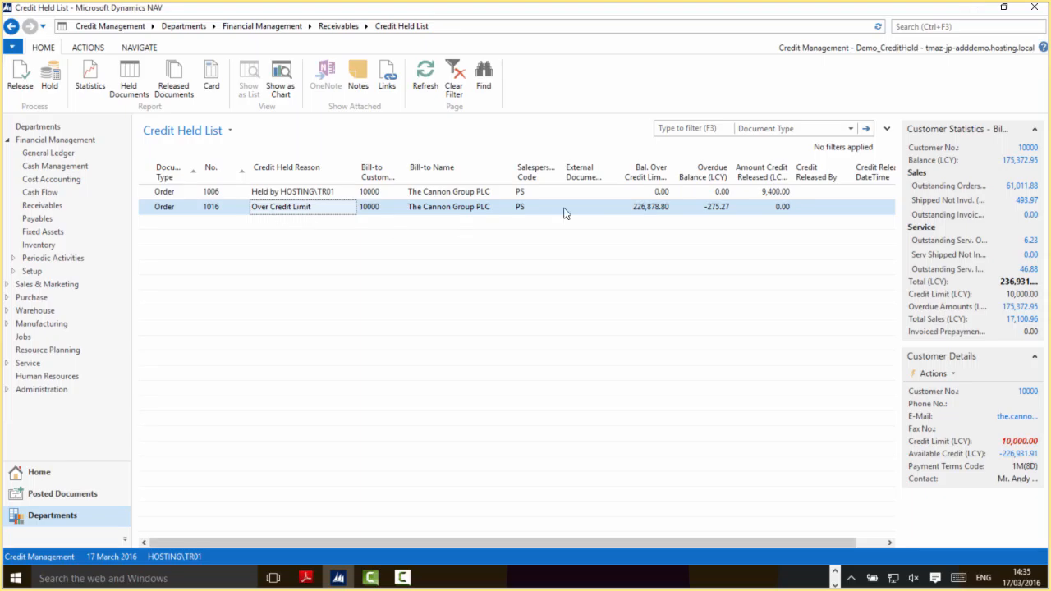
{"action": "left_click", "coordinate": [644, 209]}
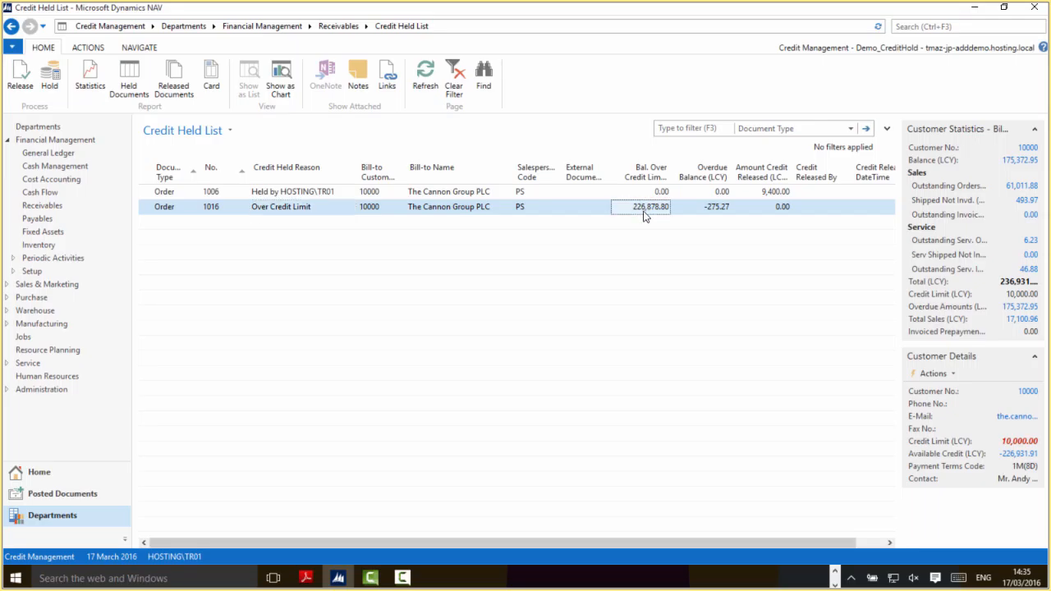
{"action": "left_click", "coordinate": [716, 210]}
{"action": "key", "text": "Right"}
{"action": "key", "text": "Right"}
{"action": "key", "text": "Left"}
{"action": "key", "text": "Left"}
{"action": "key", "text": "Left"}
{"action": "key", "text": "Left"}
{"action": "key", "text": "Left"}
{"action": "key", "text": "Left"}
{"action": "key", "text": "Left"}
{"action": "key", "text": "Left"}
{"action": "key", "text": "Left"}
{"action": "key", "text": "Left"}
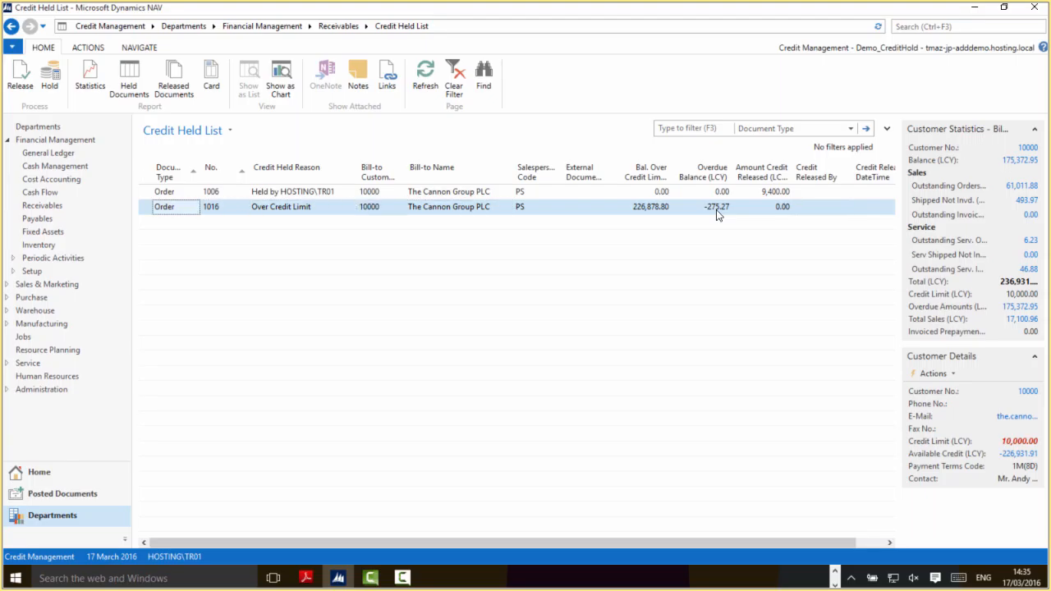
{"action": "key", "text": "Right"}
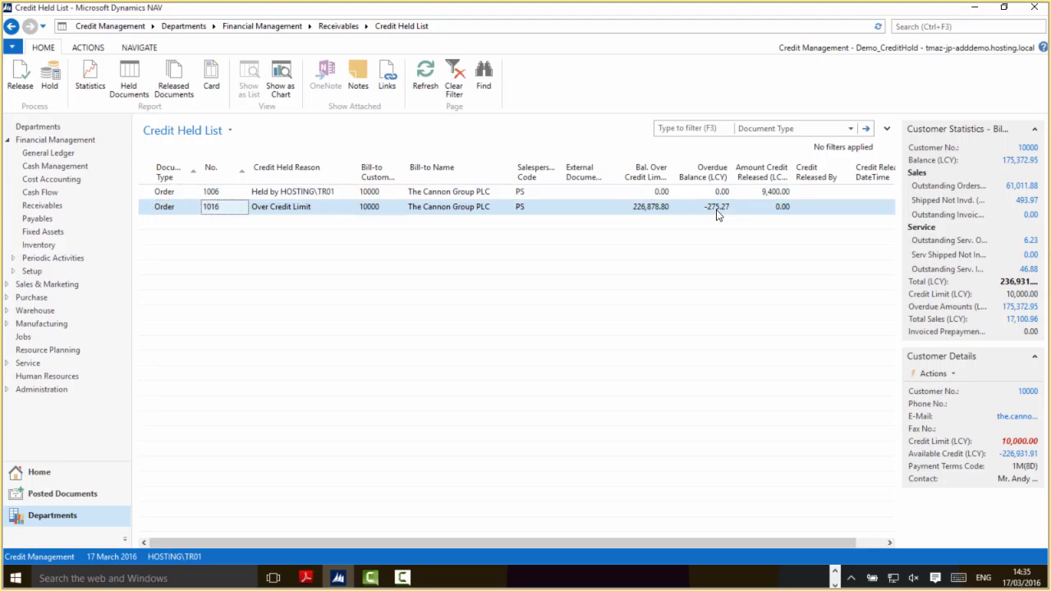
{"action": "key", "text": "Right"}
{"action": "key", "text": "Right"}
{"action": "key", "text": "Right"}
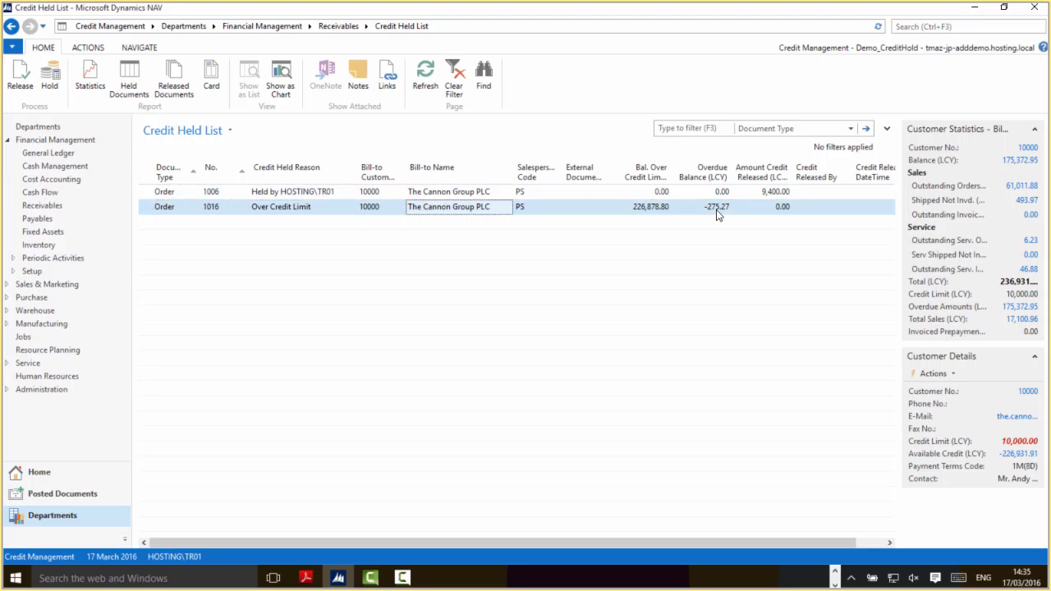
{"action": "key", "text": "Right"}
{"action": "key", "text": "Left"}
{"action": "key", "text": "Left"}
{"action": "key", "text": "Left"}
{"action": "key", "text": "Left"}
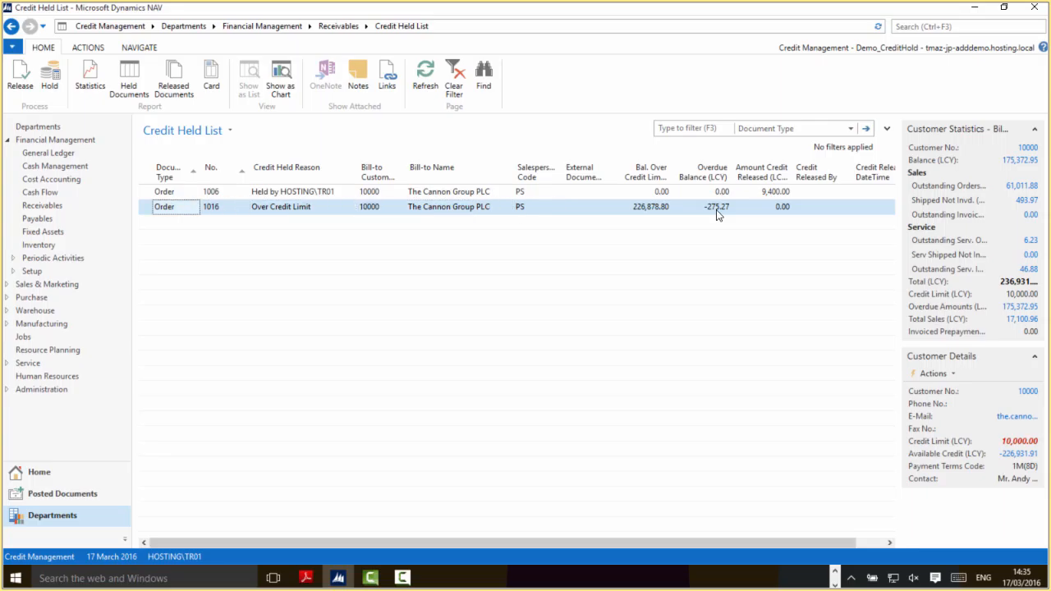
Step: Find the User Setup page by searching for "user setup" and check the Credit Held Rel. Limit of user HOSTING\TR01
{"action": "left_click", "coordinate": [919, 26]}
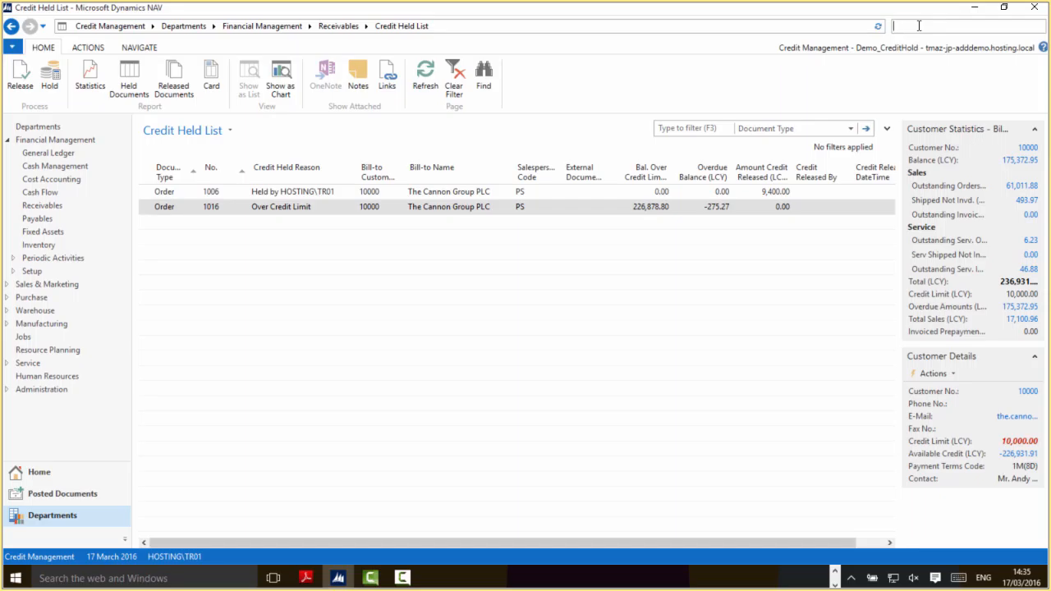
{"action": "type", "text": "user setup"}
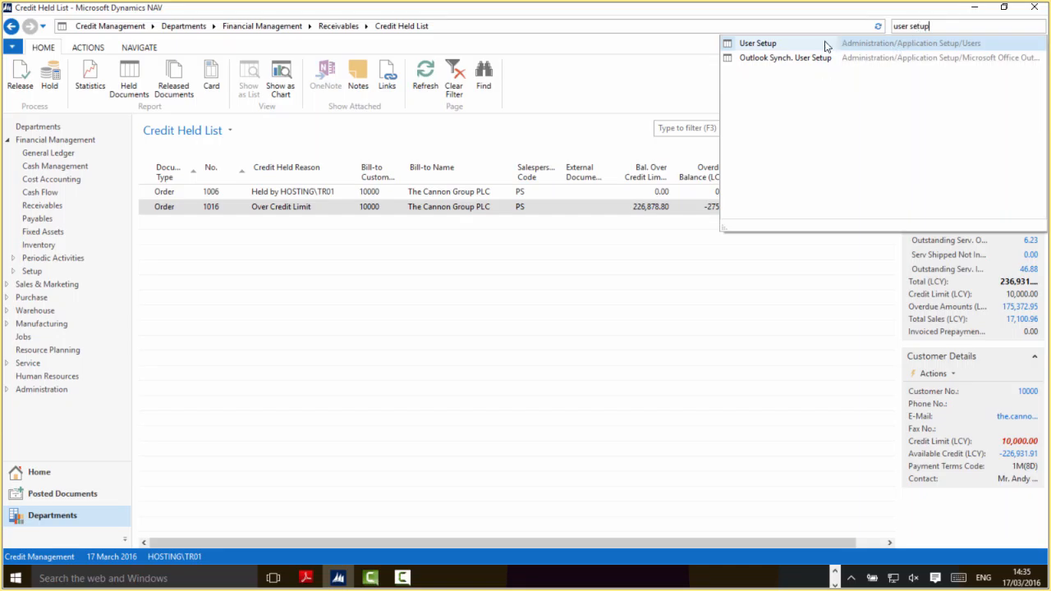
{"action": "left_click", "coordinate": [759, 44]}
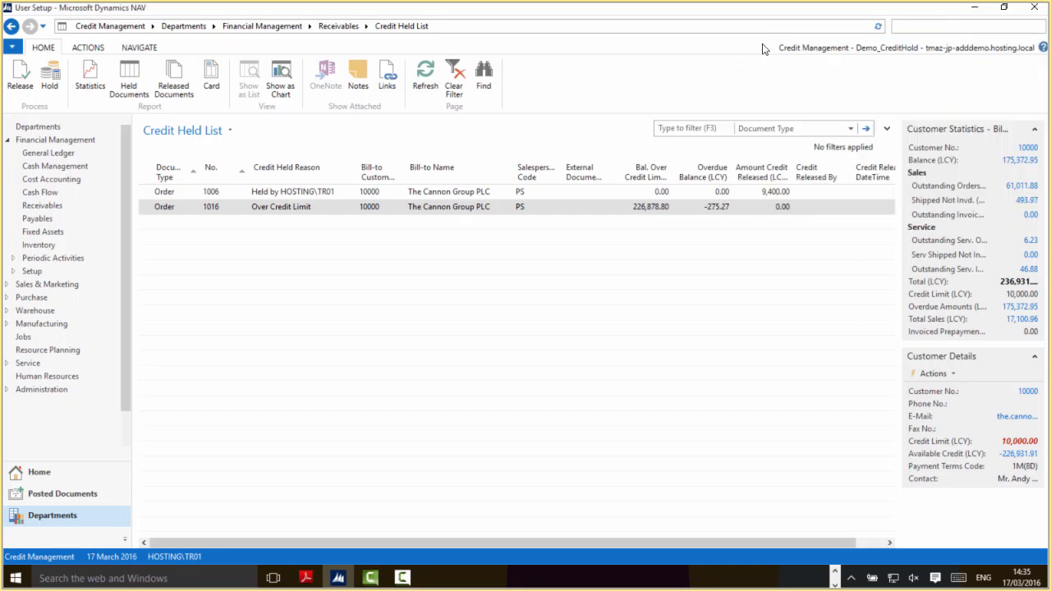
{"action": "left_click", "coordinate": [204, 196]}
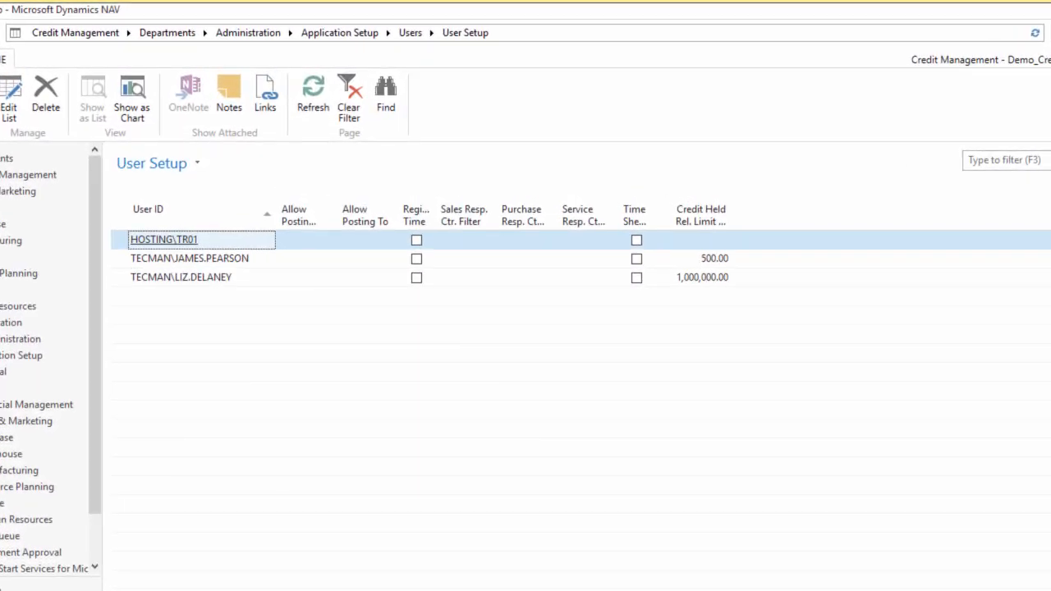
{"action": "left_click", "coordinate": [711, 243]}
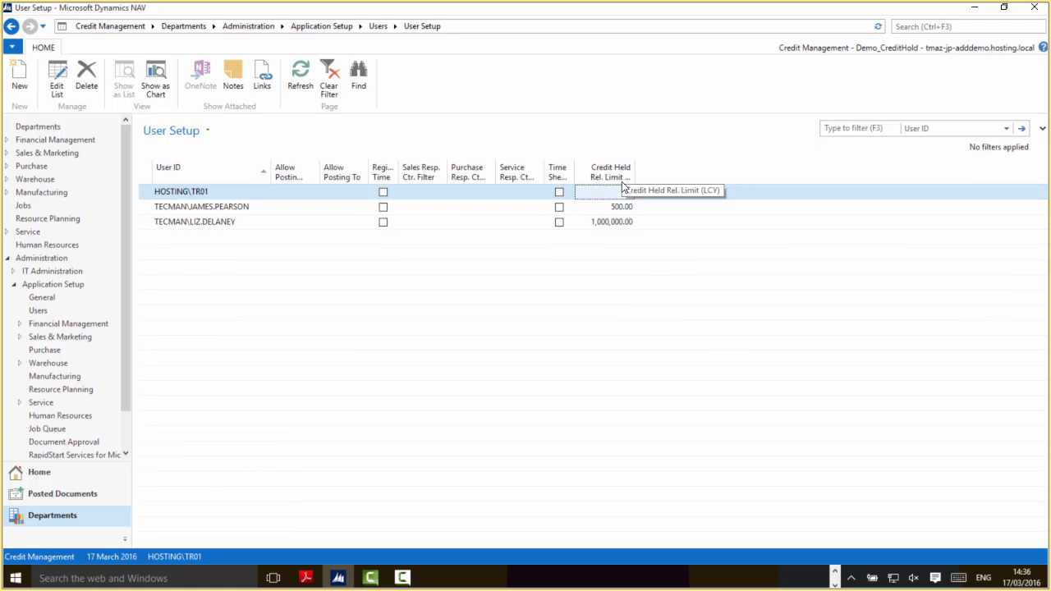
Step: Return to the Credit Held List and try to release the order held as Over Credit Limit
{"action": "left_click", "coordinate": [11, 27]}
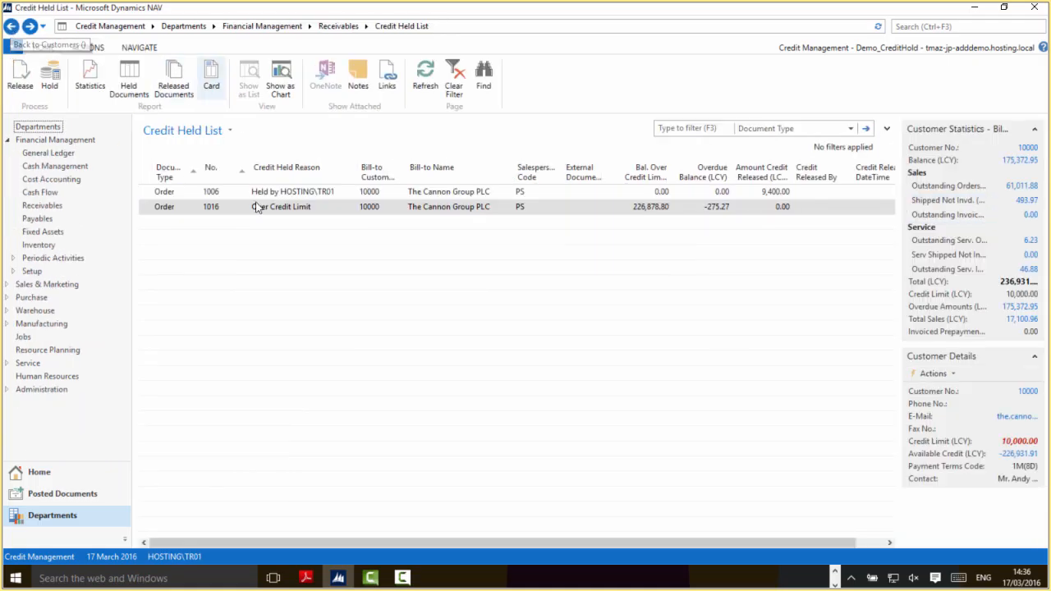
{"action": "left_click", "coordinate": [204, 211]}
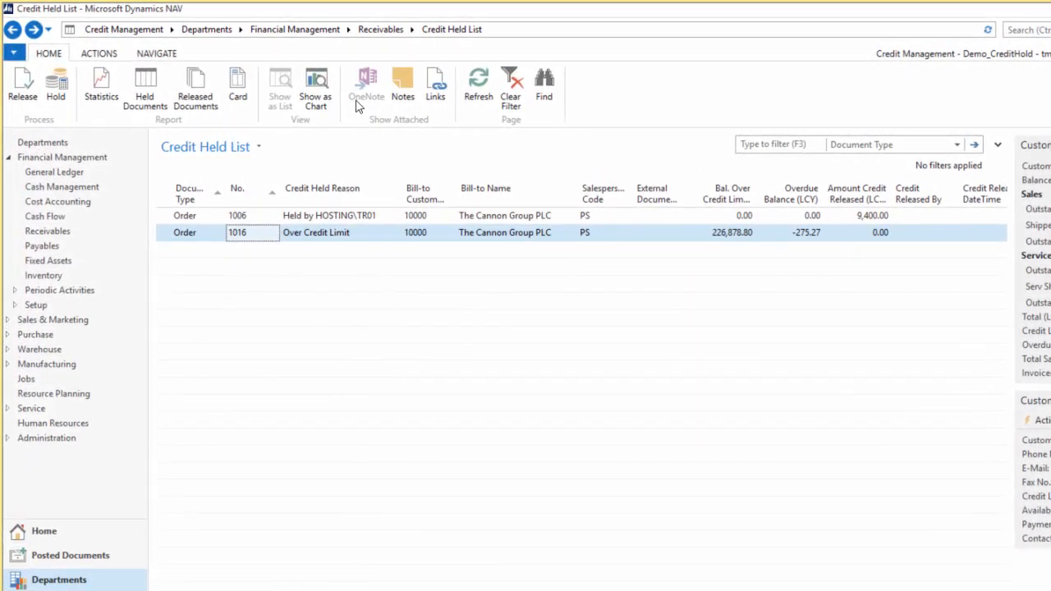
{"action": "left_click", "coordinate": [27, 89]}
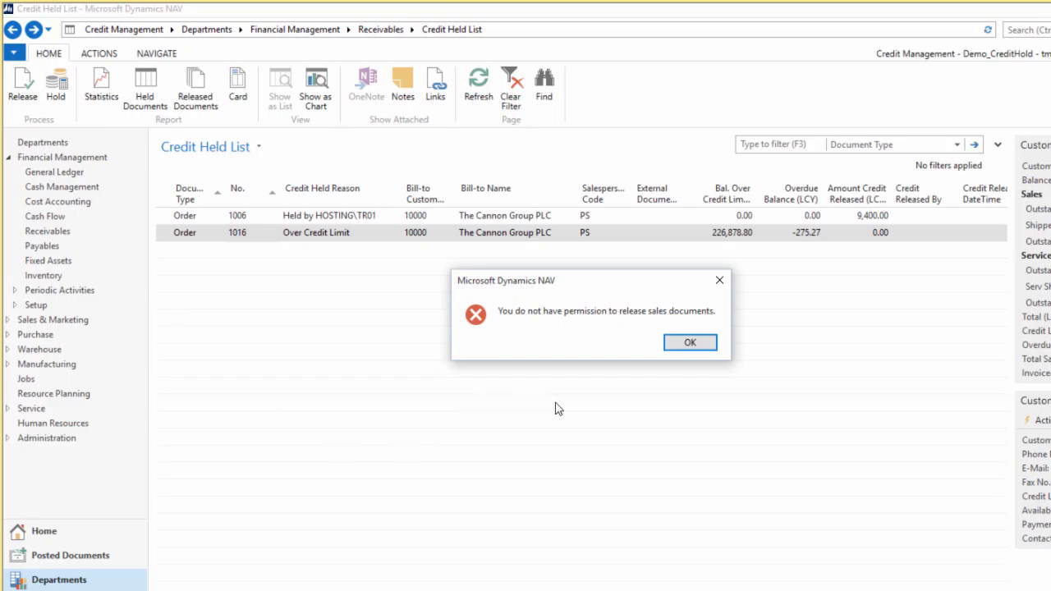
{"action": "left_click", "coordinate": [700, 344]}
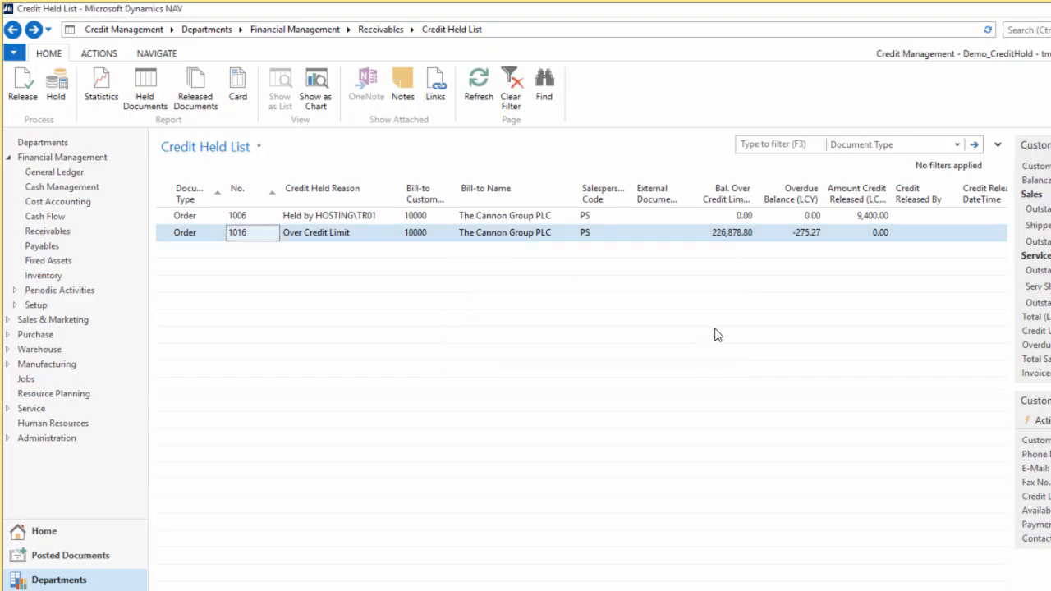
Step: Set the Credit Held Rel. Limit (LCY) of user HOSTING\TR01 to 1 in User Setup
{"action": "left_click", "coordinate": [12, 30]}
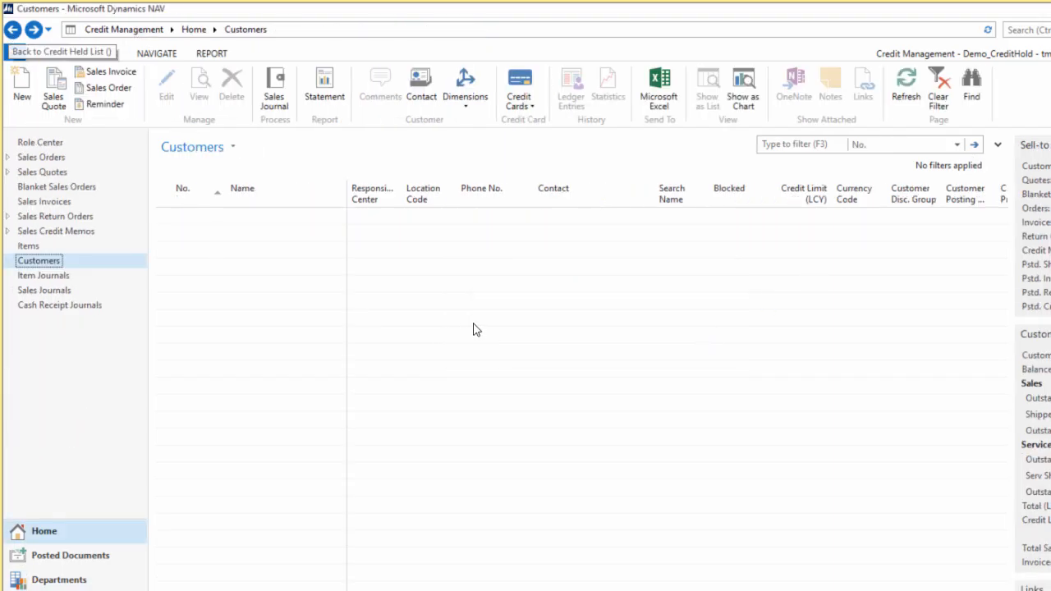
{"action": "left_click", "coordinate": [40, 32]}
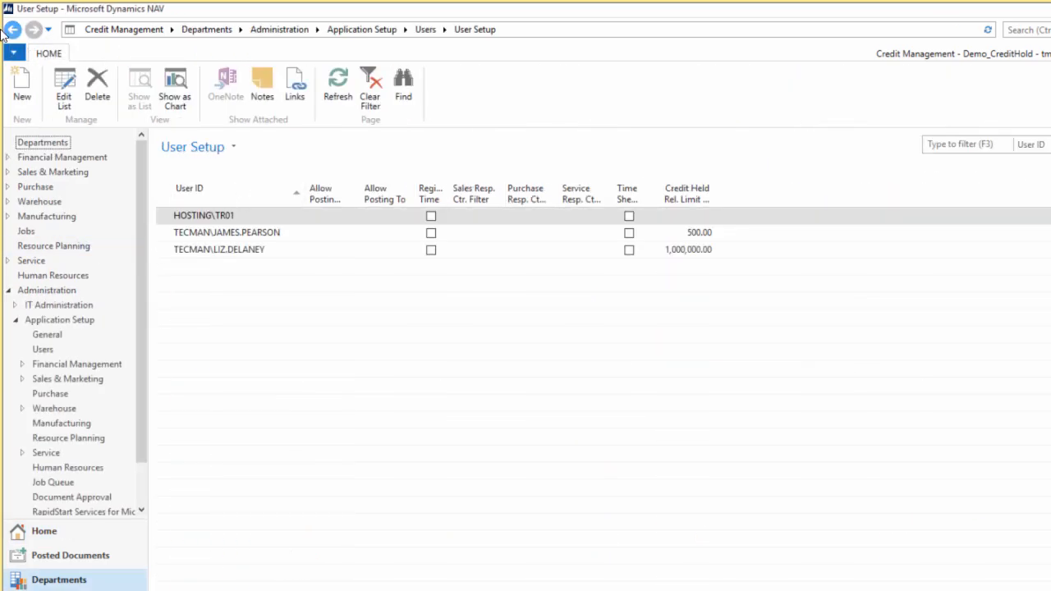
{"action": "left_click", "coordinate": [64, 90]}
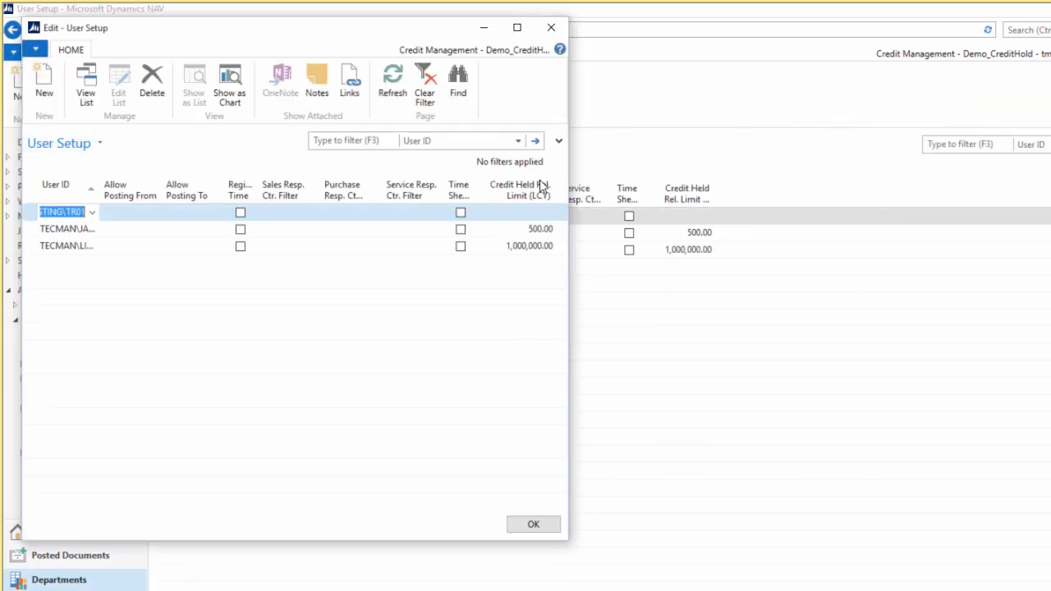
{"action": "left_click", "coordinate": [546, 215]}
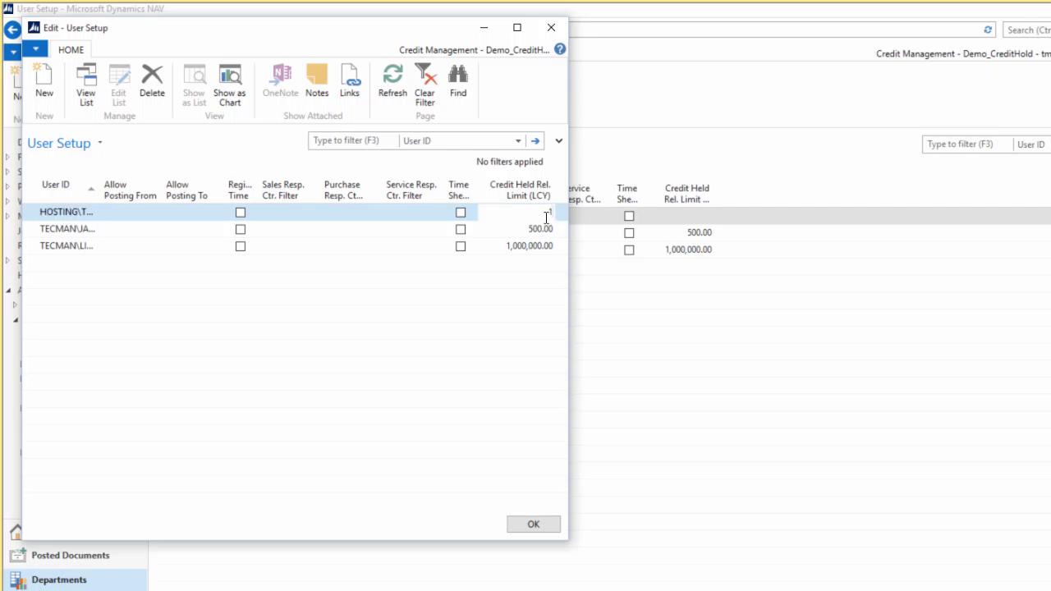
{"action": "type", "text": "1"}
{"action": "key", "text": "Return"}
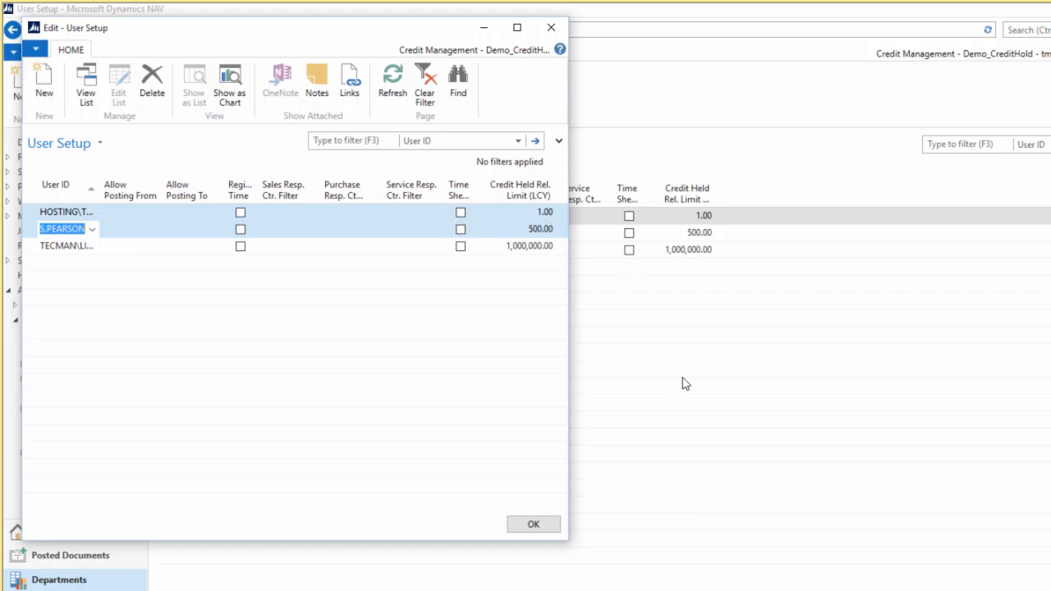
{"action": "left_click", "coordinate": [541, 528]}
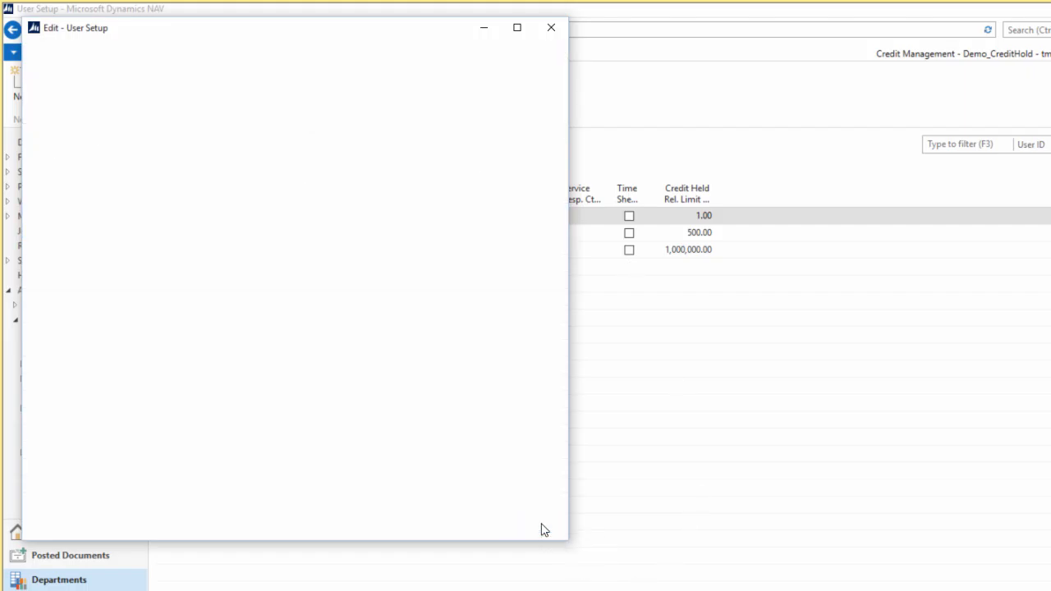
Step: Go back to the Credit Held List and retry releasing the Over Credit Limit order with the 1.00 release limit
{"action": "left_click", "coordinate": [16, 33]}
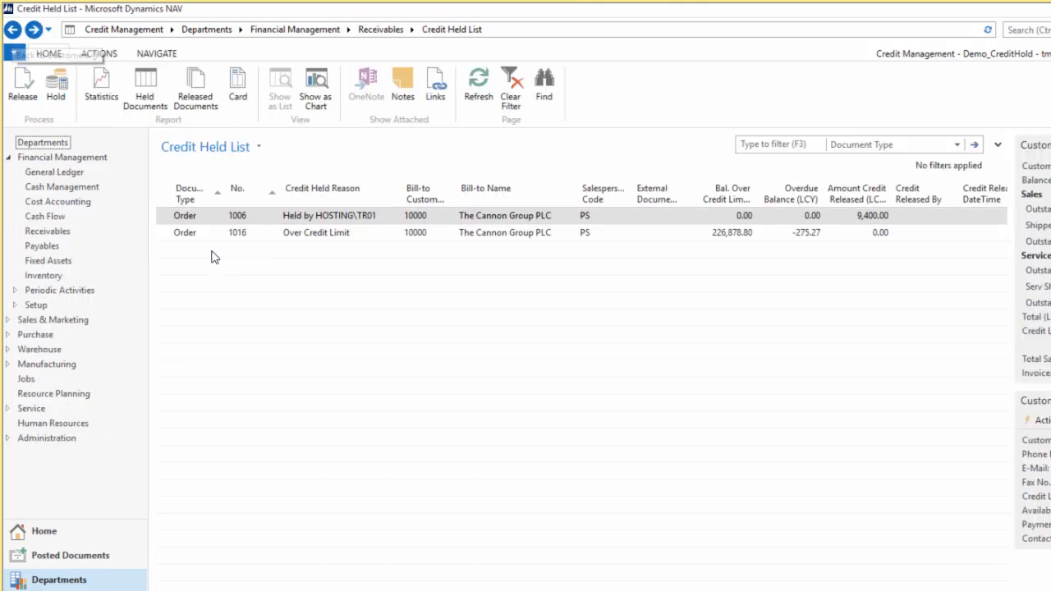
{"action": "left_click", "coordinate": [239, 235]}
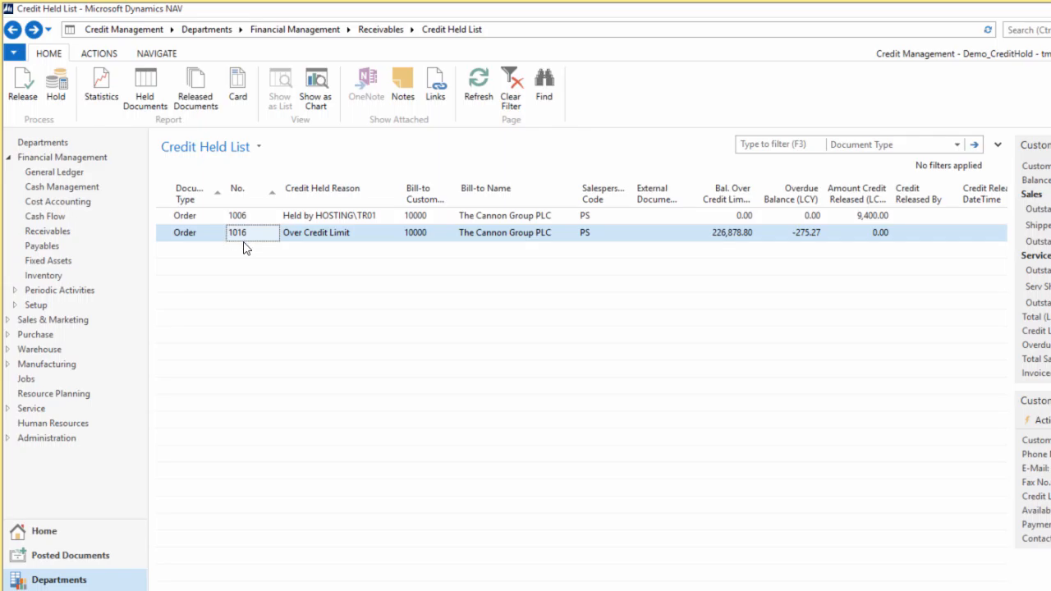
{"action": "left_click", "coordinate": [22, 86]}
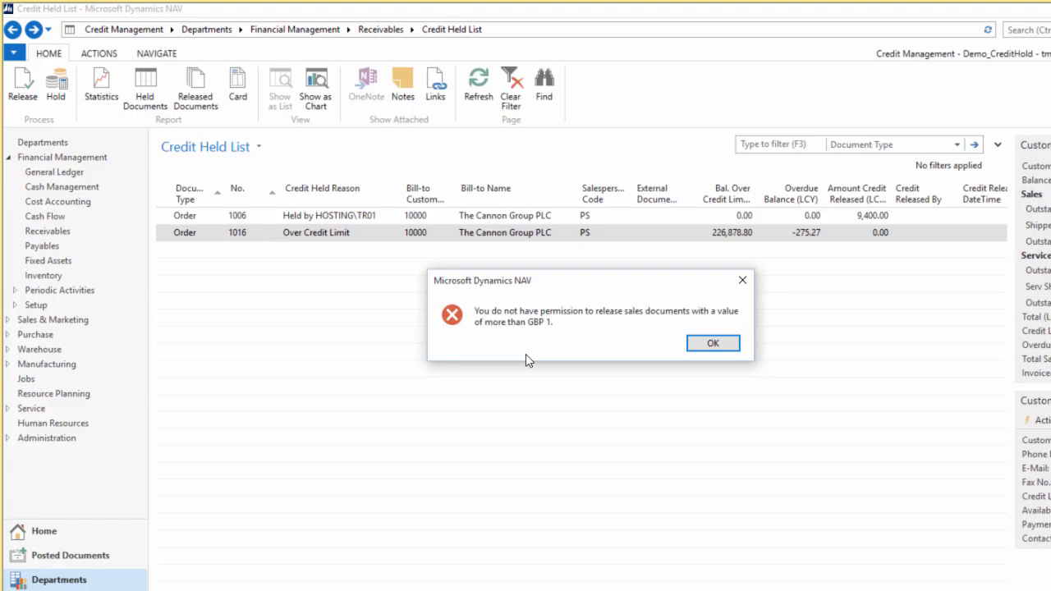
{"action": "left_click", "coordinate": [726, 351]}
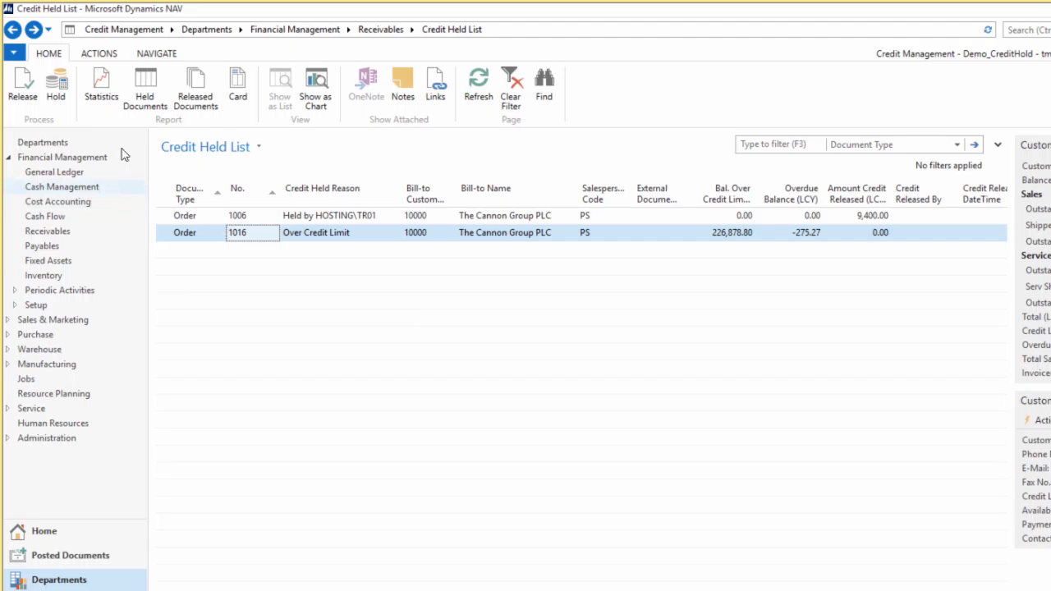
Step: Reopen User Setup and set the Credit Held Rel. Limit (LCY) of user HOSTING\TR01 to 5000
{"action": "left_click", "coordinate": [37, 30]}
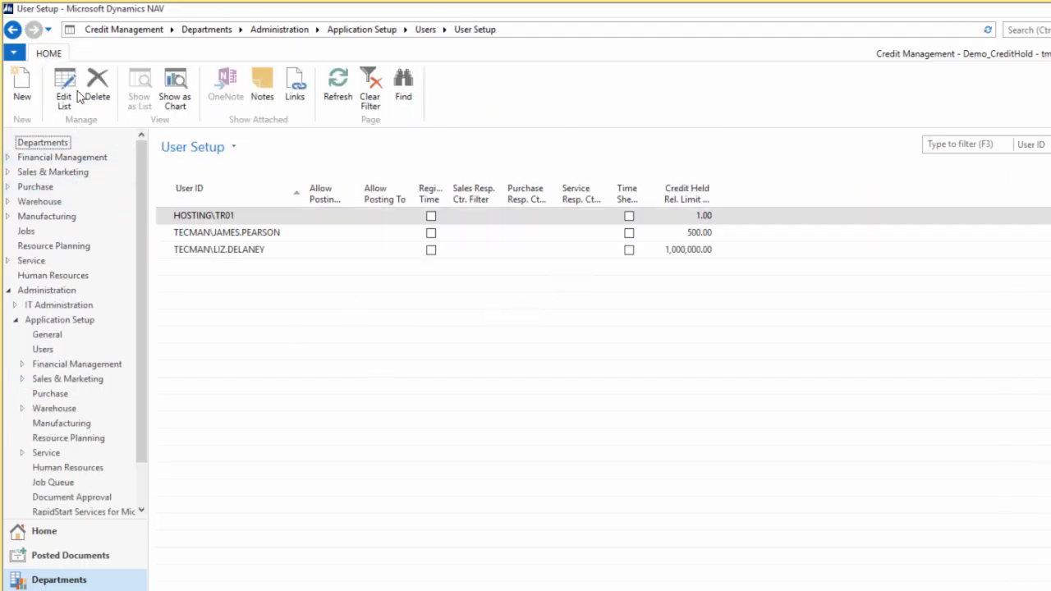
{"action": "left_click", "coordinate": [57, 86]}
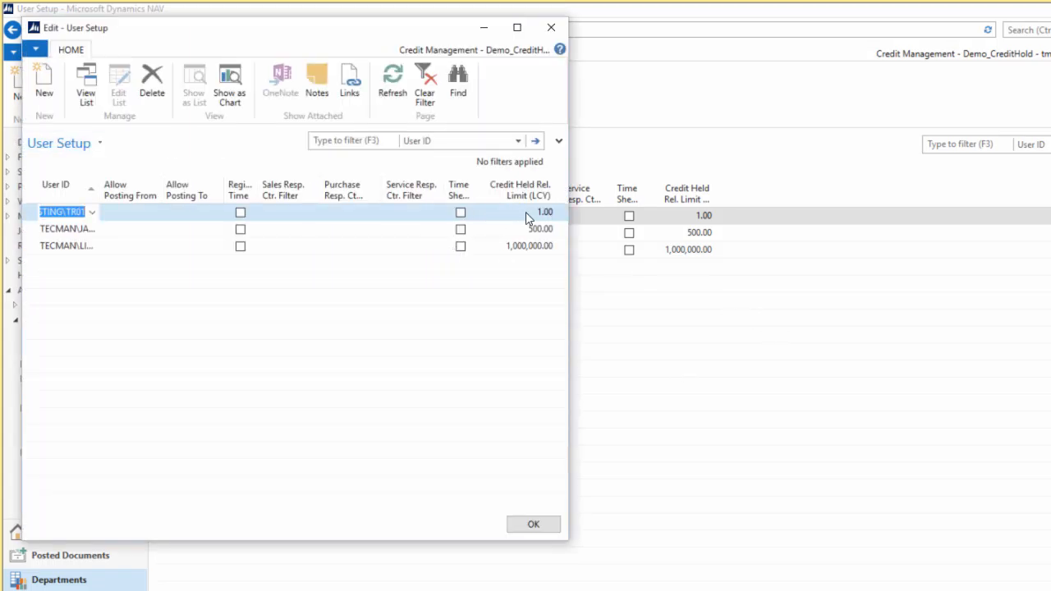
{"action": "left_click", "coordinate": [525, 212]}
{"action": "type", "text": "5,00"}
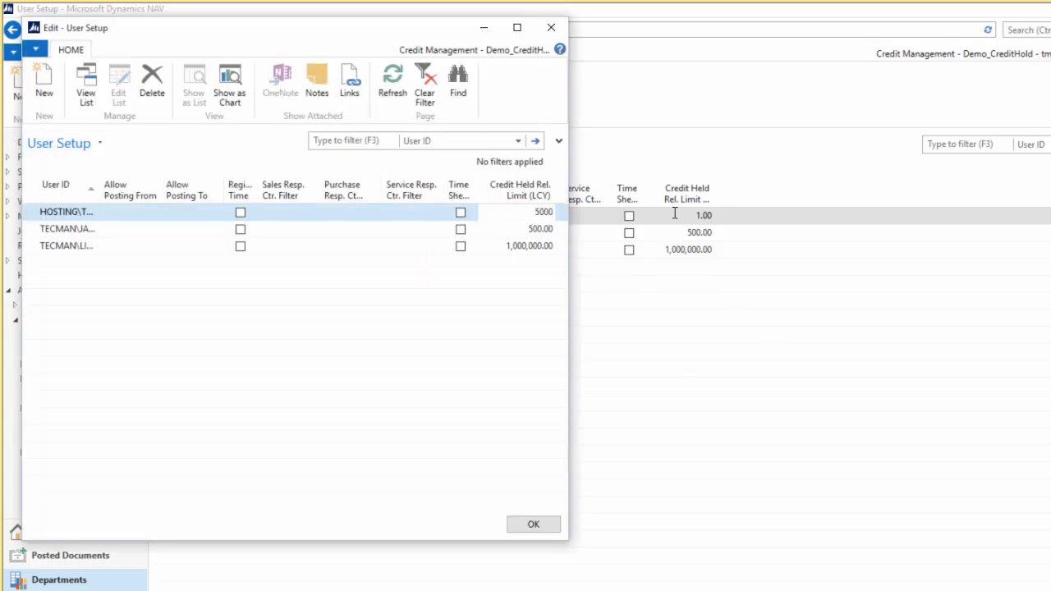
{"action": "type", "text": "0"}
{"action": "key", "text": "Return"}
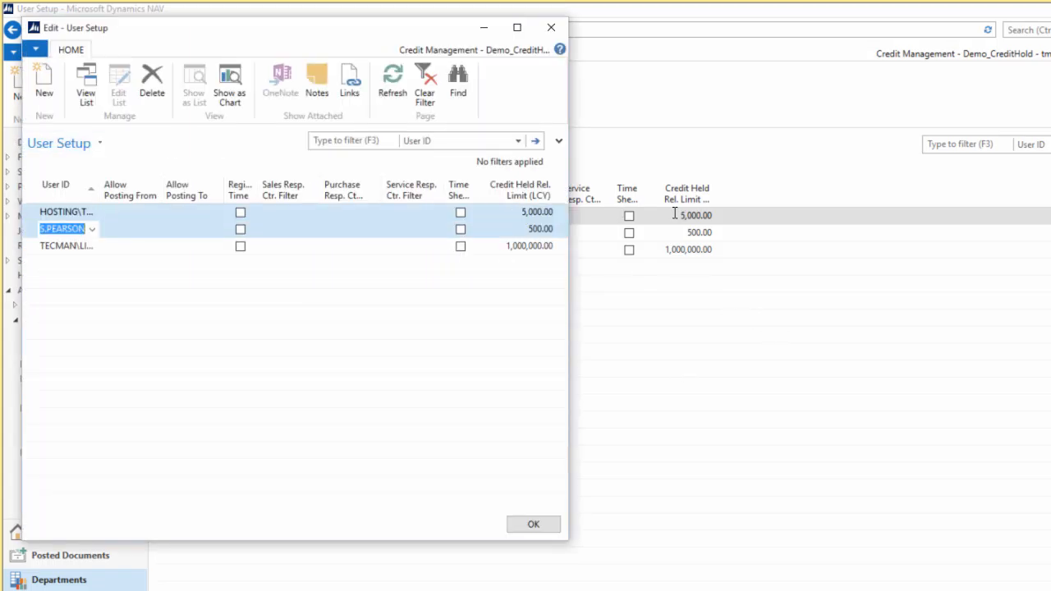
{"action": "left_click", "coordinate": [536, 521]}
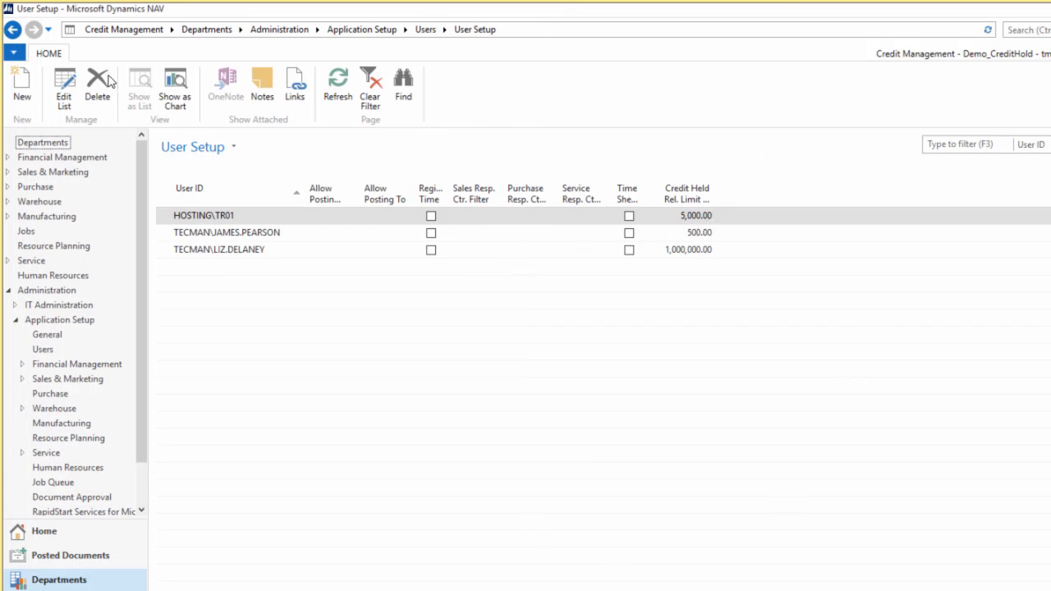
Step: Return to the Credit Held List and release the order held as Over Credit Limit
{"action": "left_click", "coordinate": [13, 30]}
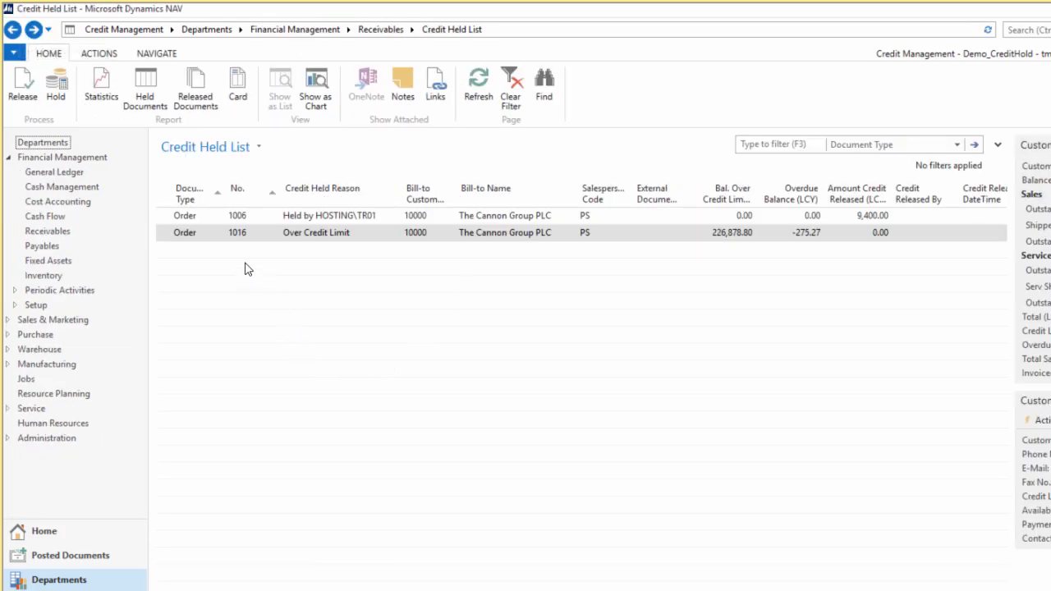
{"action": "left_click", "coordinate": [241, 237]}
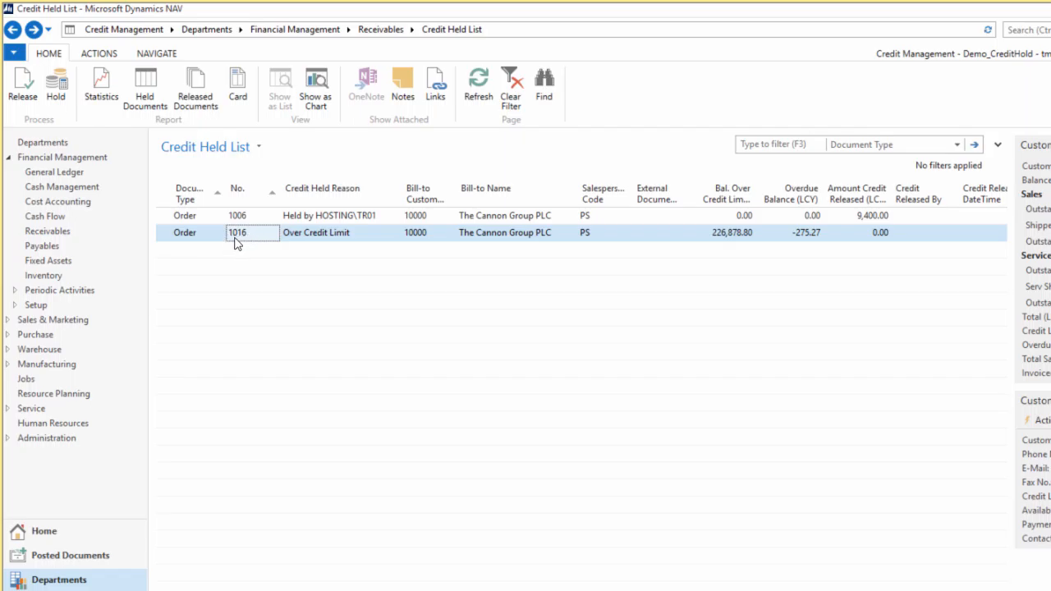
{"action": "left_click", "coordinate": [27, 92]}
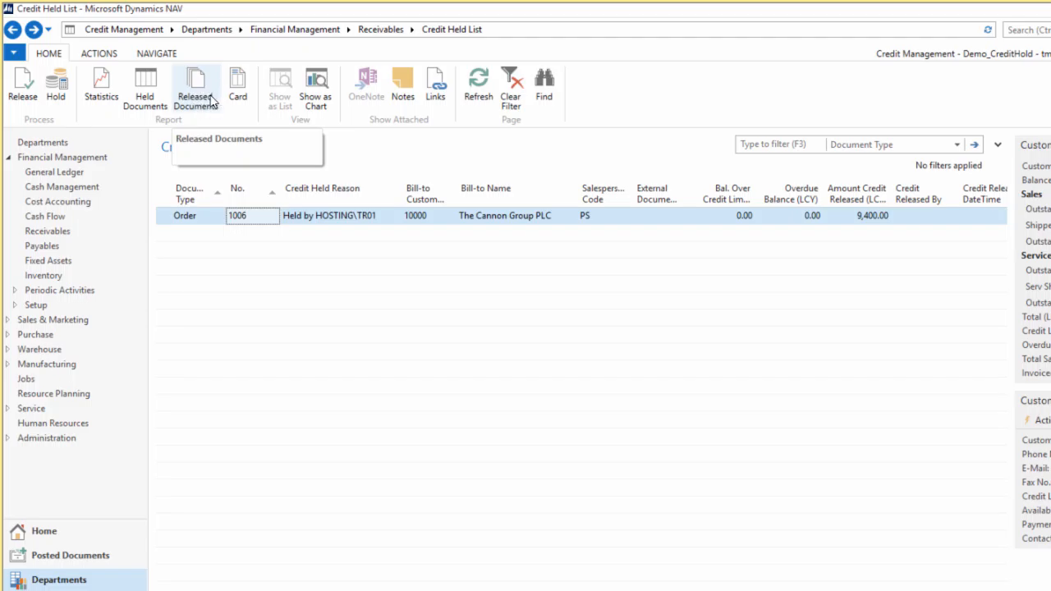
Step: Show the released documents and examine the newly released order's Credit Released By, release date and Amount Credit Released values
{"action": "left_click", "coordinate": [206, 99]}
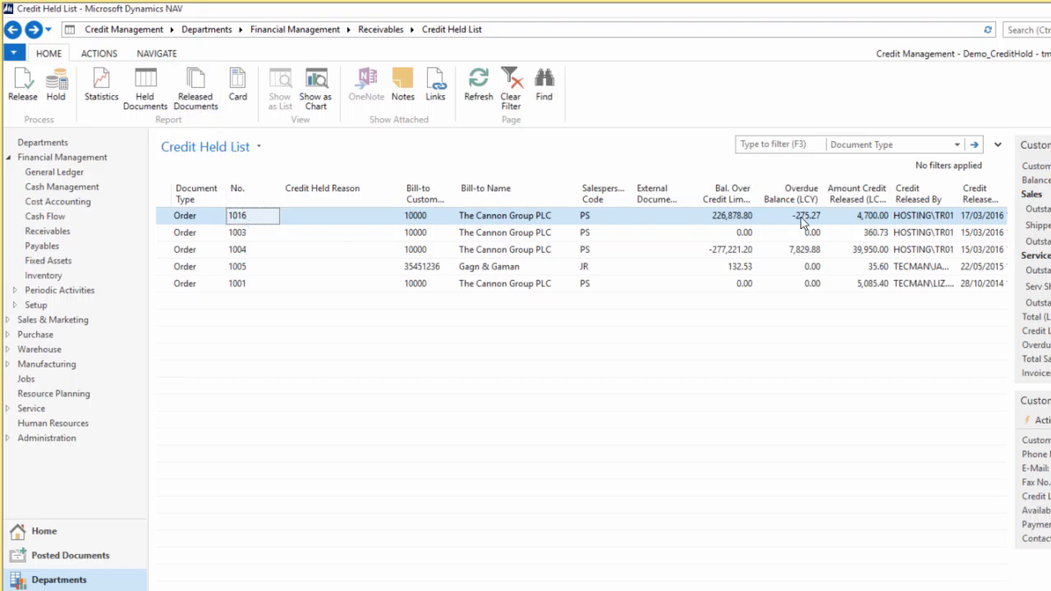
{"action": "left_click", "coordinate": [938, 218]}
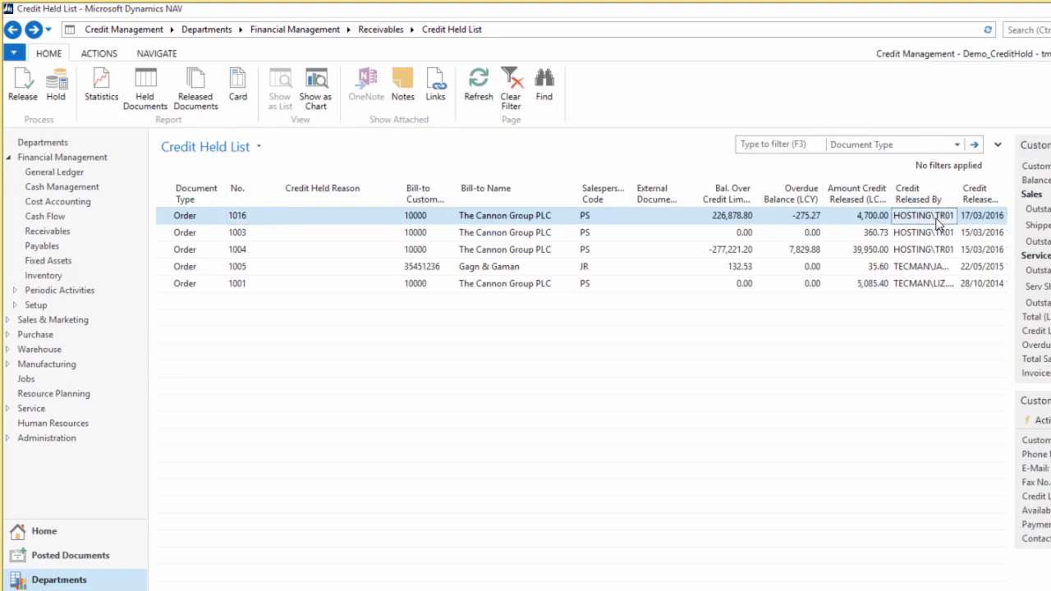
{"action": "left_click", "coordinate": [997, 218]}
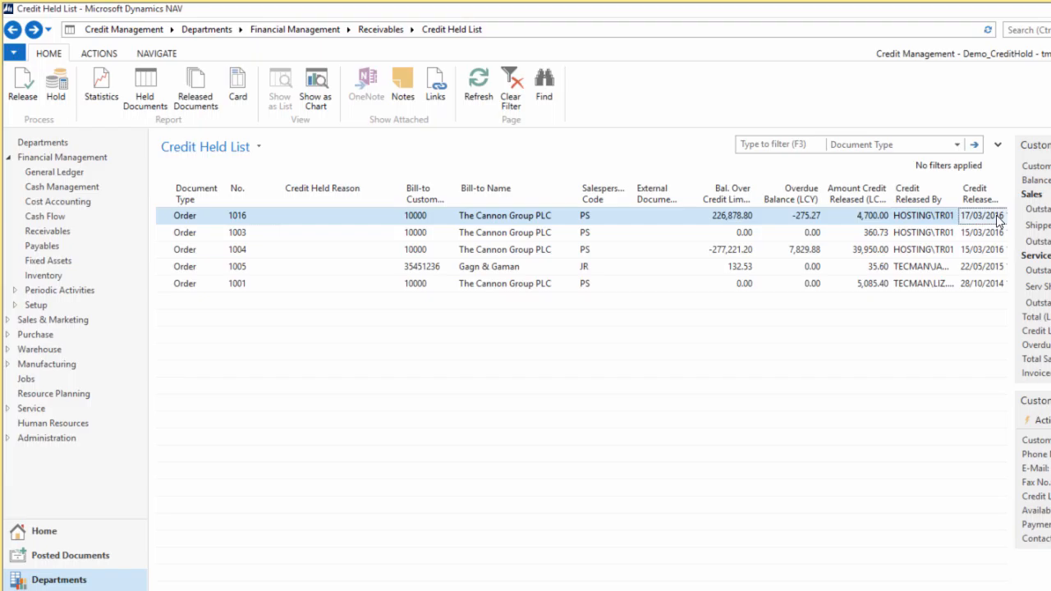
{"action": "key", "text": "Left"}
{"action": "key", "text": "Left"}
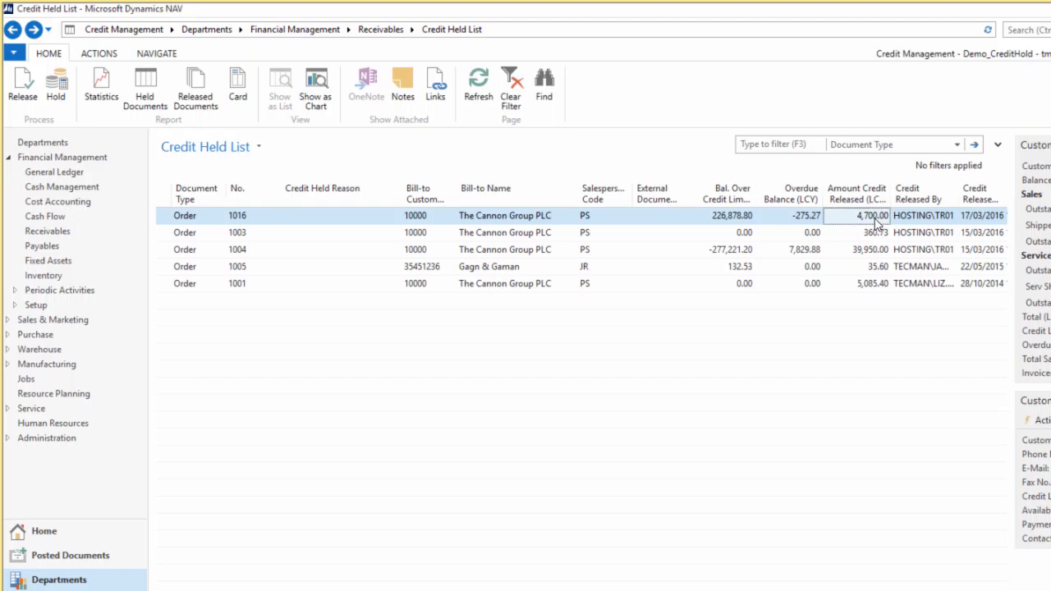
{"action": "key", "text": "Home"}
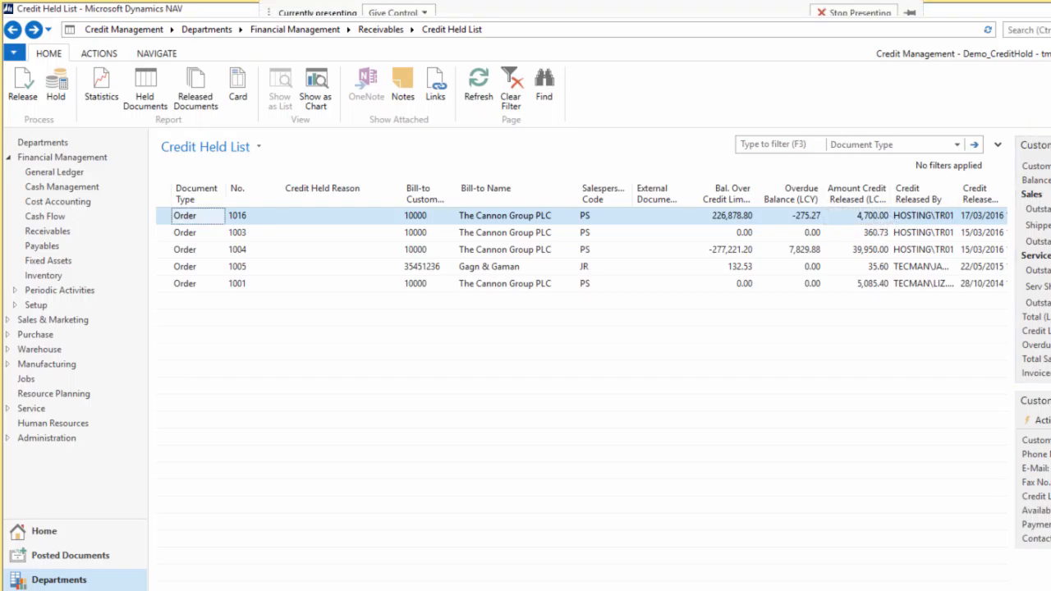
Step: Find the Sales Orders list by searching for "sales ord" and open the newly released Cannon Group PLC order to check its status
{"action": "left_click", "coordinate": [1044, 30]}
{"action": "type", "text": "sales ord"}
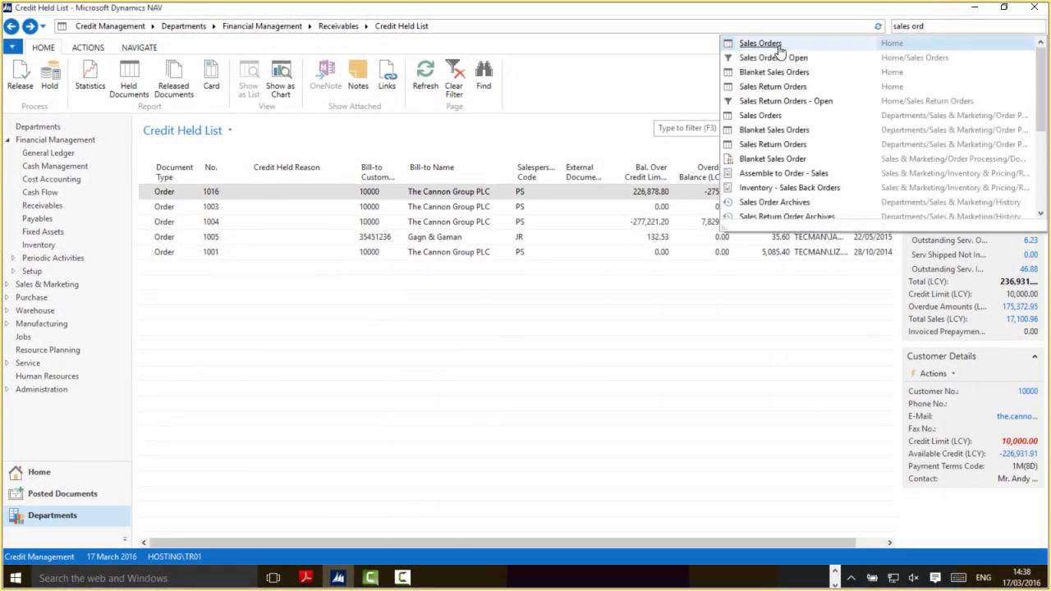
{"action": "left_click", "coordinate": [776, 45]}
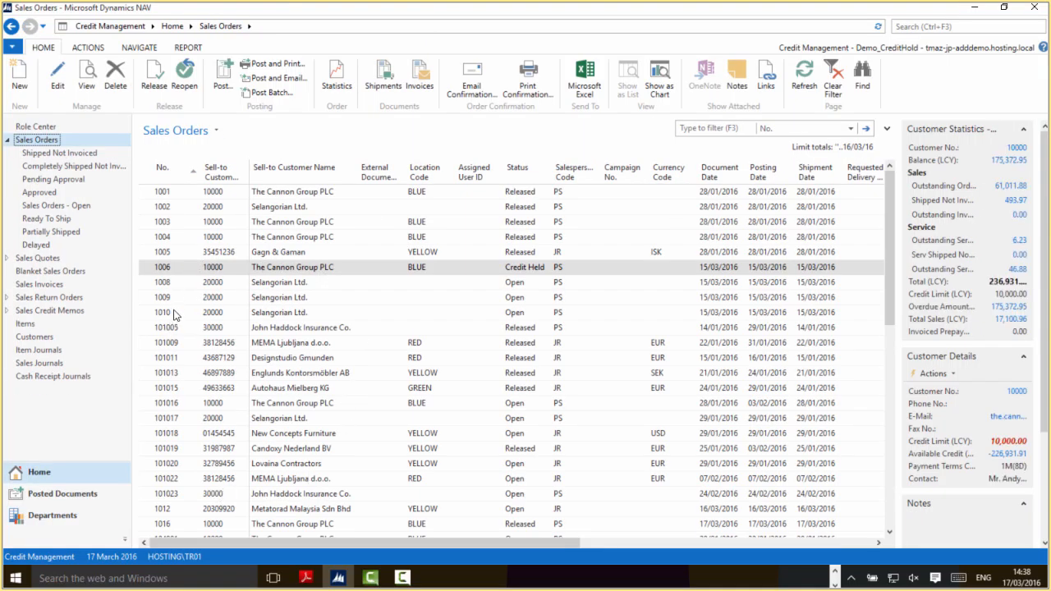
{"action": "double_click", "coordinate": [166, 526]}
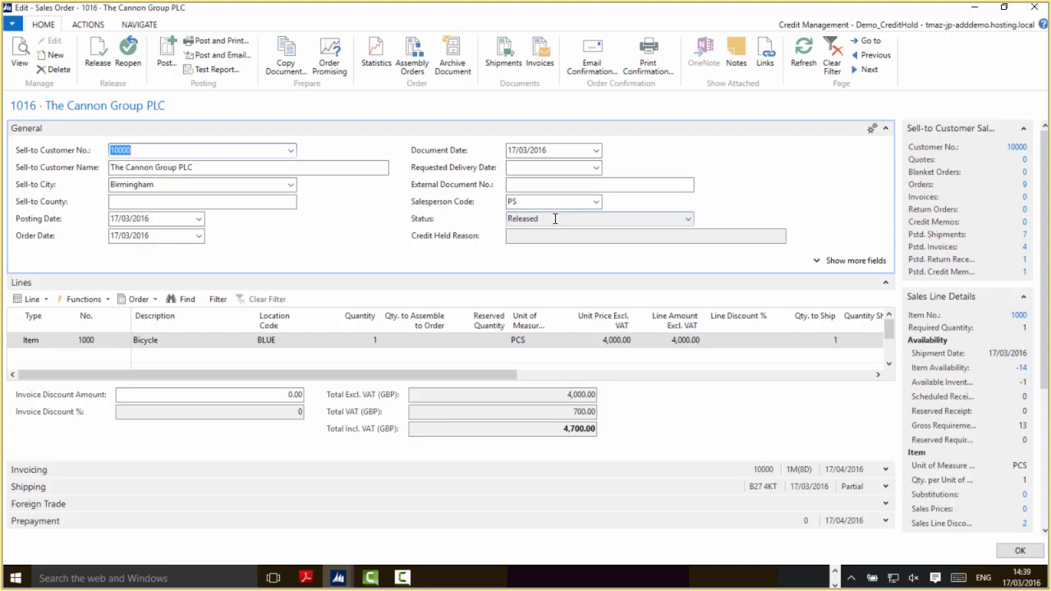
Step: Close the sales order and return to the Credit Held List to show its released documents
{"action": "key", "text": "Escape"}
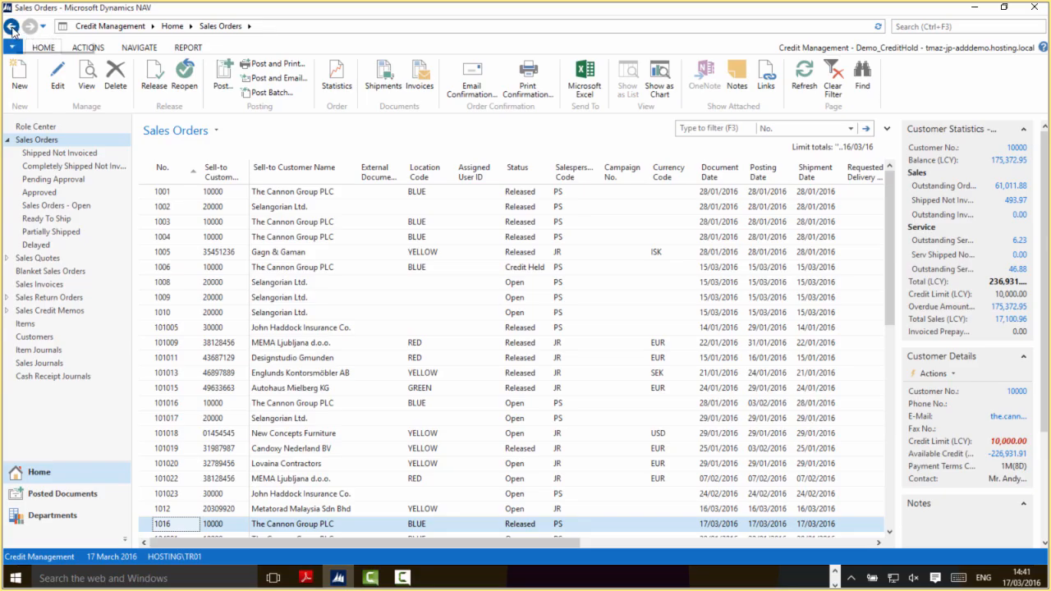
{"action": "left_click", "coordinate": [11, 27]}
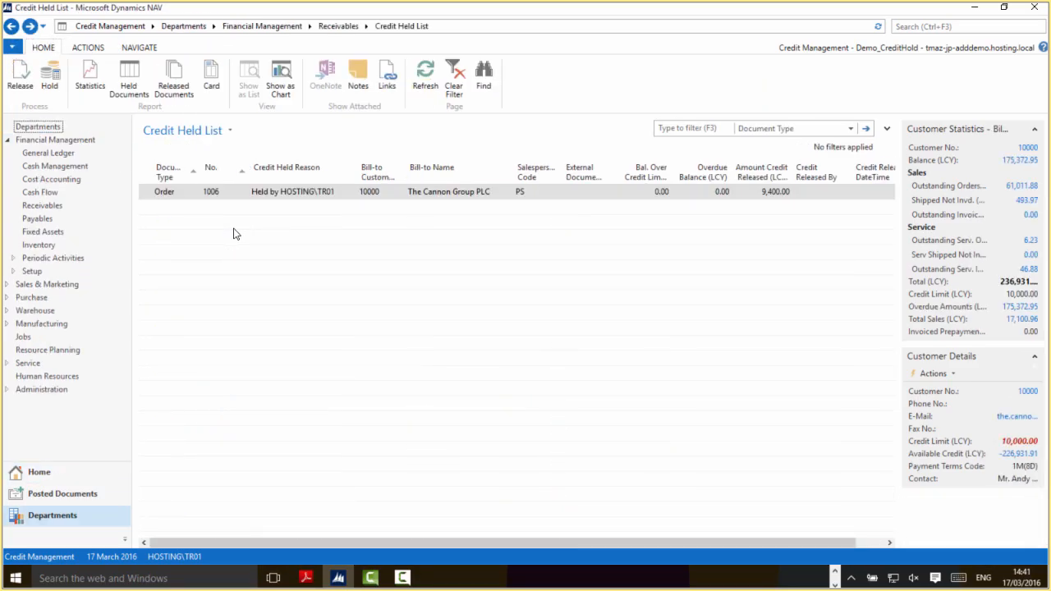
{"action": "left_click", "coordinate": [184, 92]}
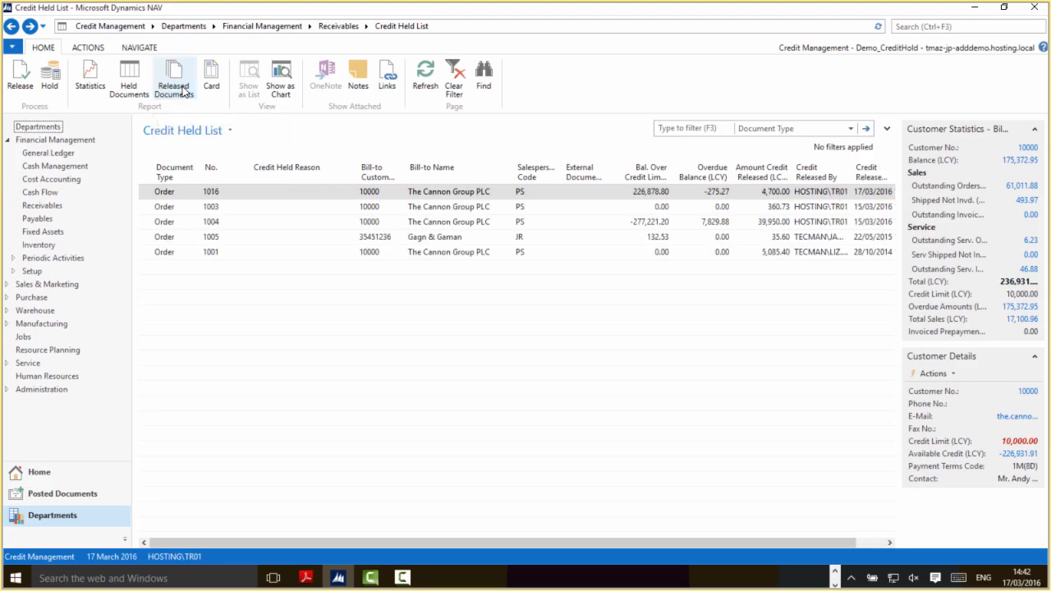
Step: Put the newly released Cannon Group PLC order of 17/03/2016 back on hold and find it among the held documents
{"action": "left_click", "coordinate": [224, 193]}
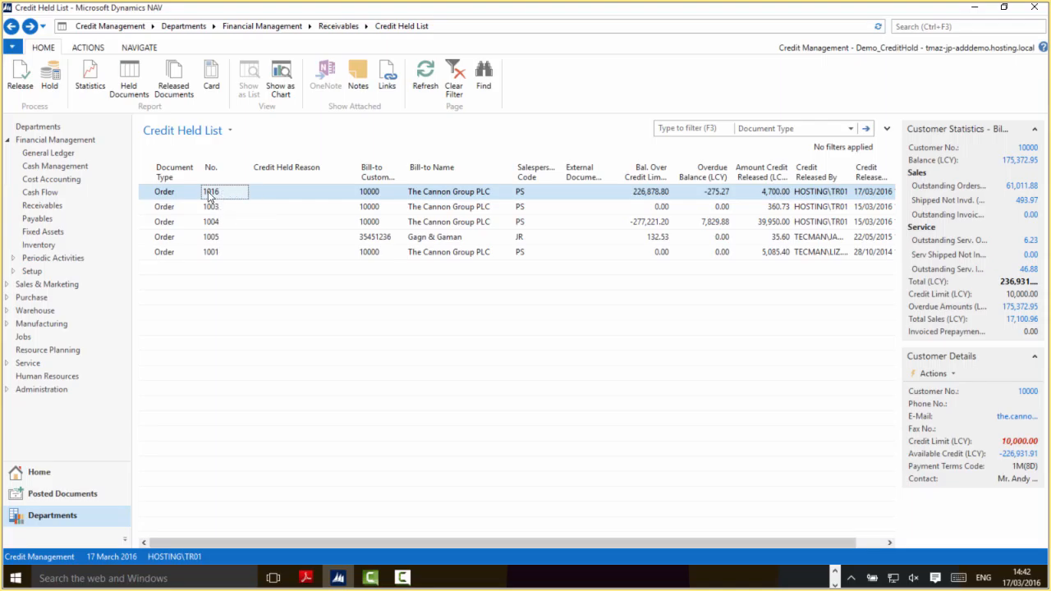
{"action": "left_click", "coordinate": [140, 88]}
{"action": "left_click", "coordinate": [174, 90]}
{"action": "left_click", "coordinate": [54, 79]}
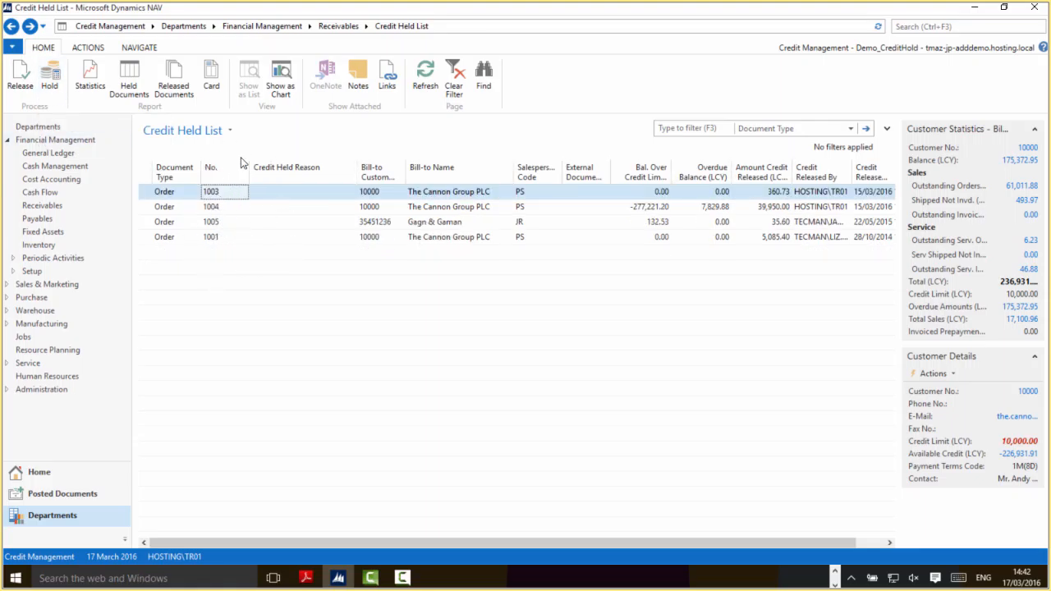
{"action": "left_click", "coordinate": [124, 81]}
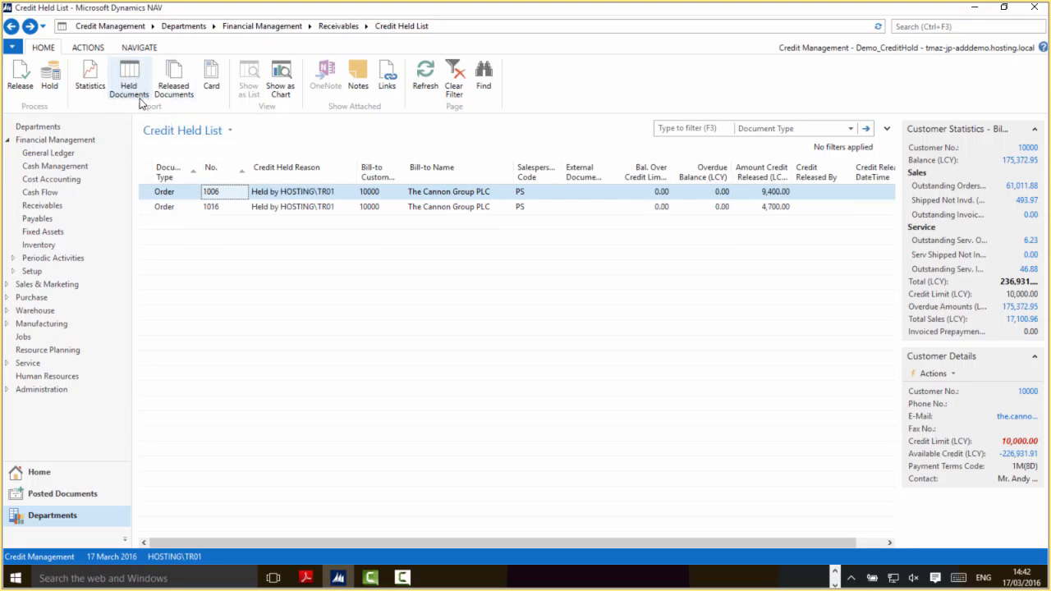
{"action": "left_click", "coordinate": [209, 212]}
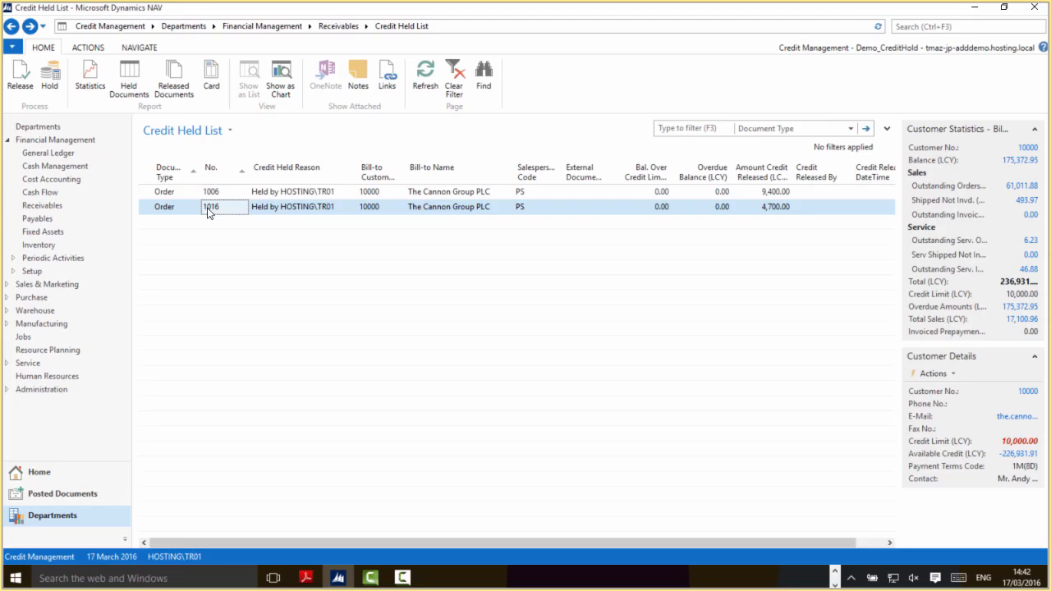
Step: Find the Sales Orders list by searching for "sales order" and open the Cannon Group PLC order just put on hold
{"action": "left_click", "coordinate": [911, 23]}
{"action": "type", "text": "sales order"}
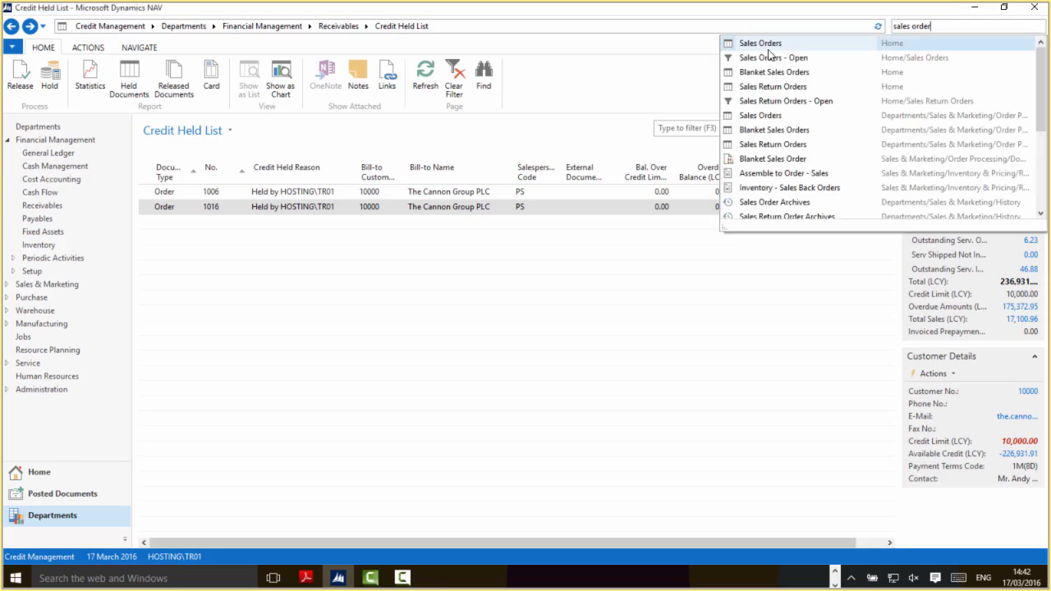
{"action": "left_click", "coordinate": [759, 41]}
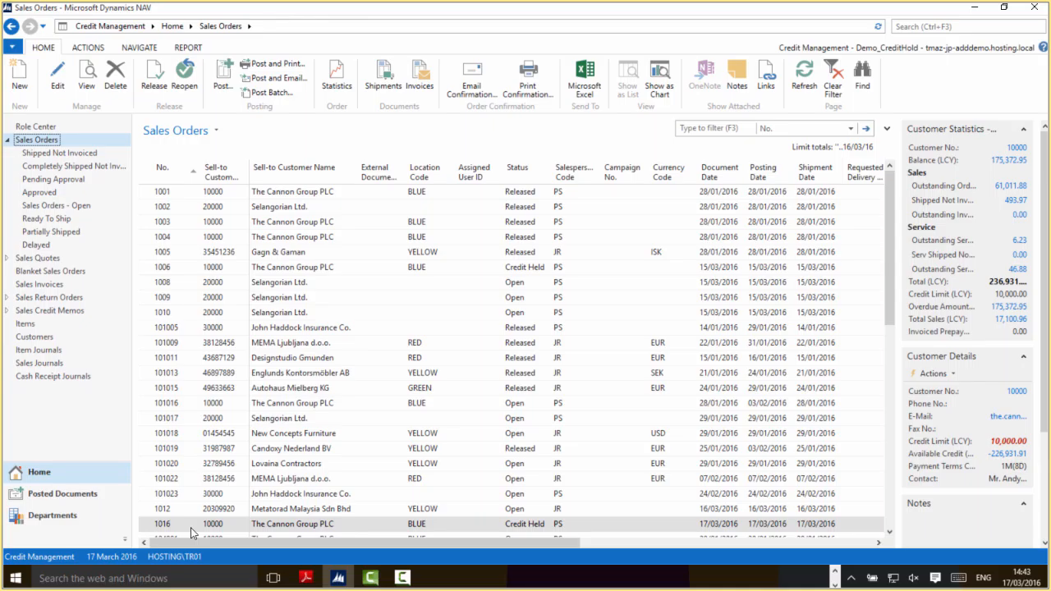
{"action": "double_click", "coordinate": [191, 527]}
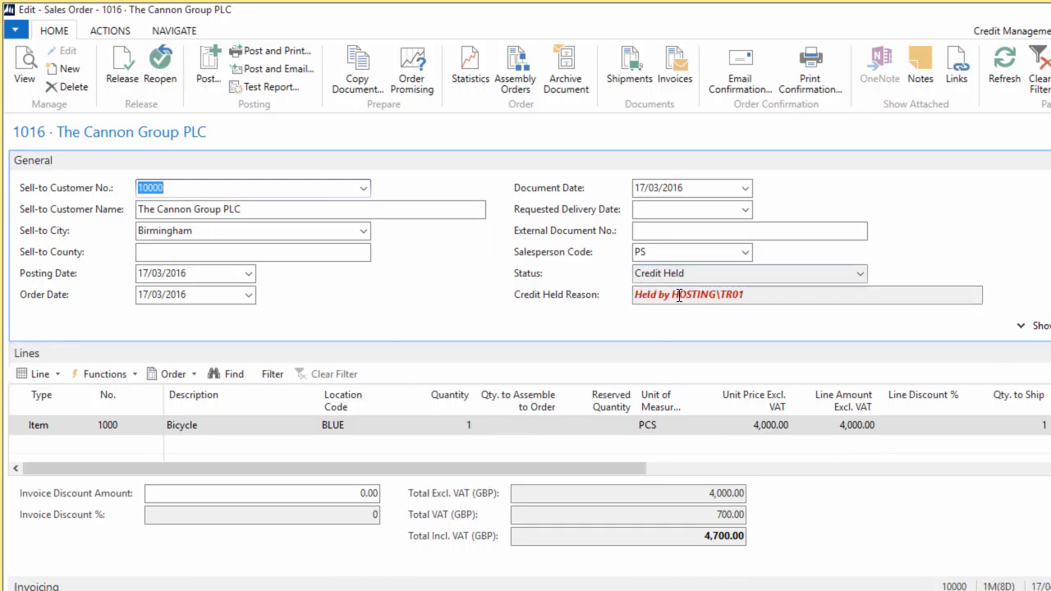
Step: Examine the Status and Credit Held Reason fields of the opened sales order
{"action": "left_click", "coordinate": [722, 272]}
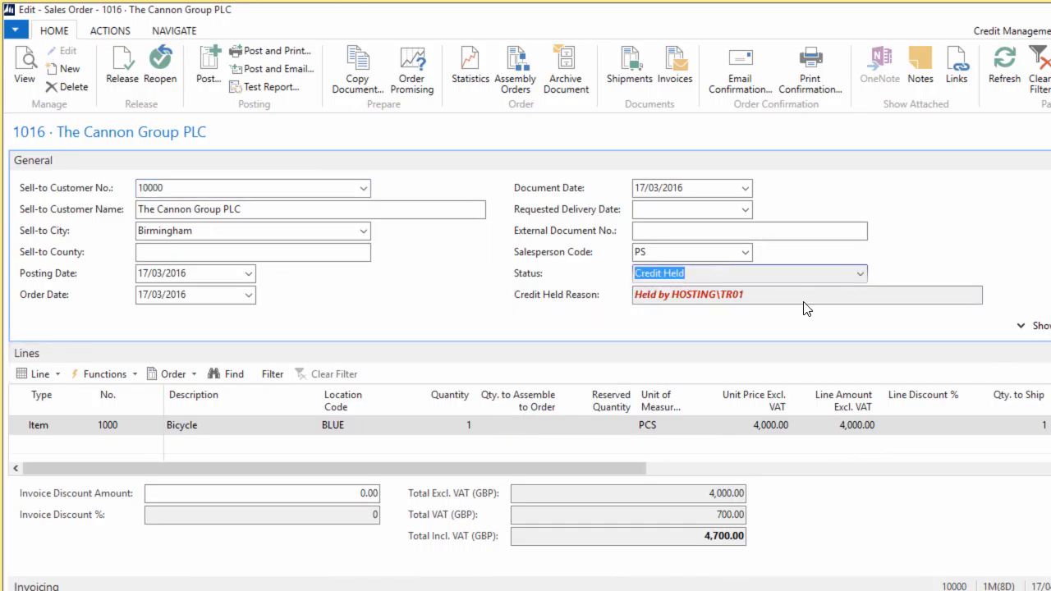
{"action": "left_click", "coordinate": [778, 295]}
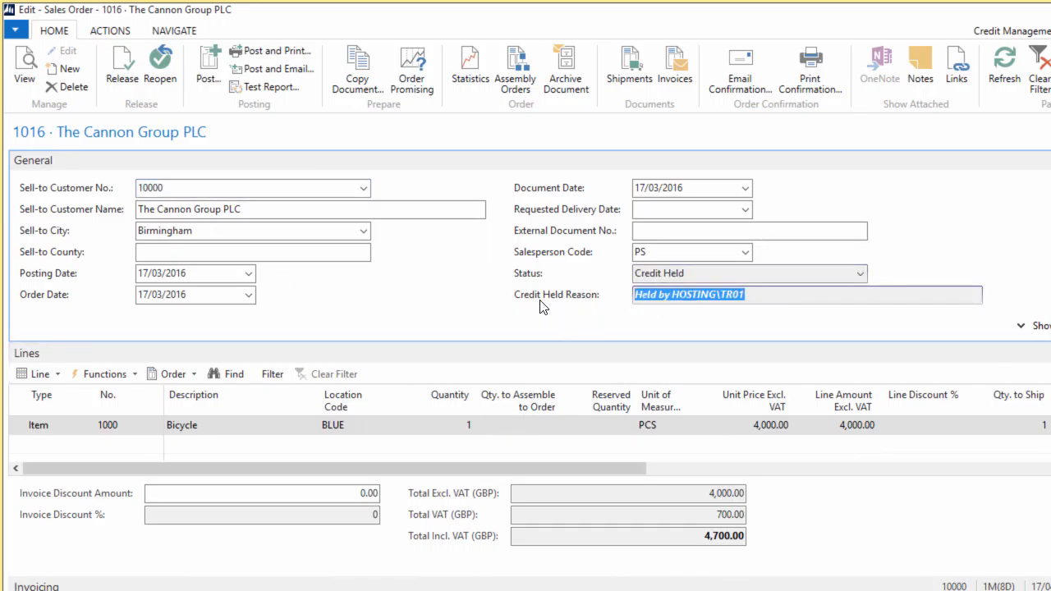
{"action": "left_click", "coordinate": [702, 295]}
{"action": "double_click", "coordinate": [755, 295]}
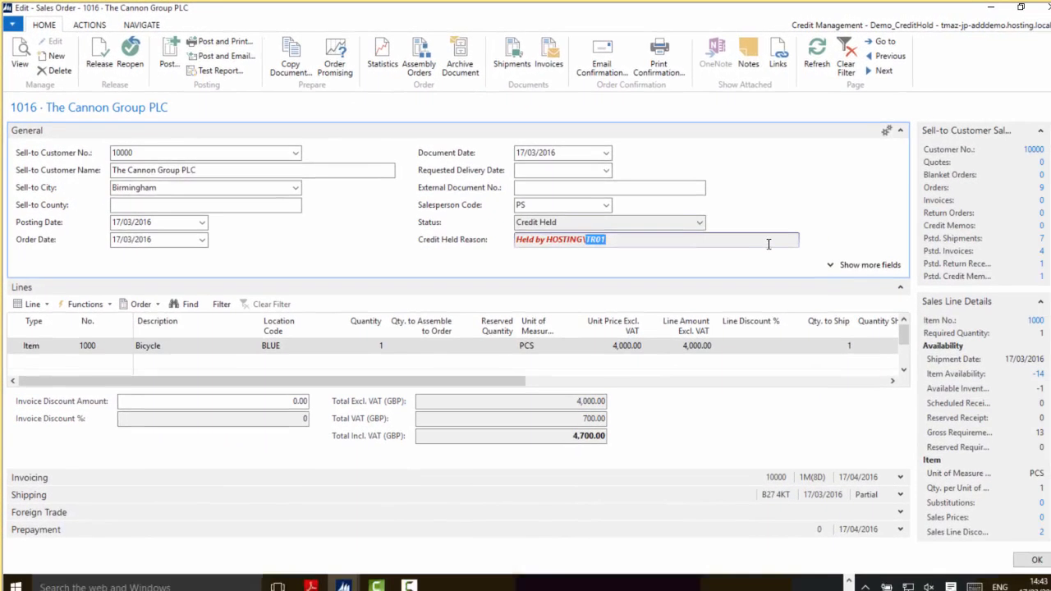